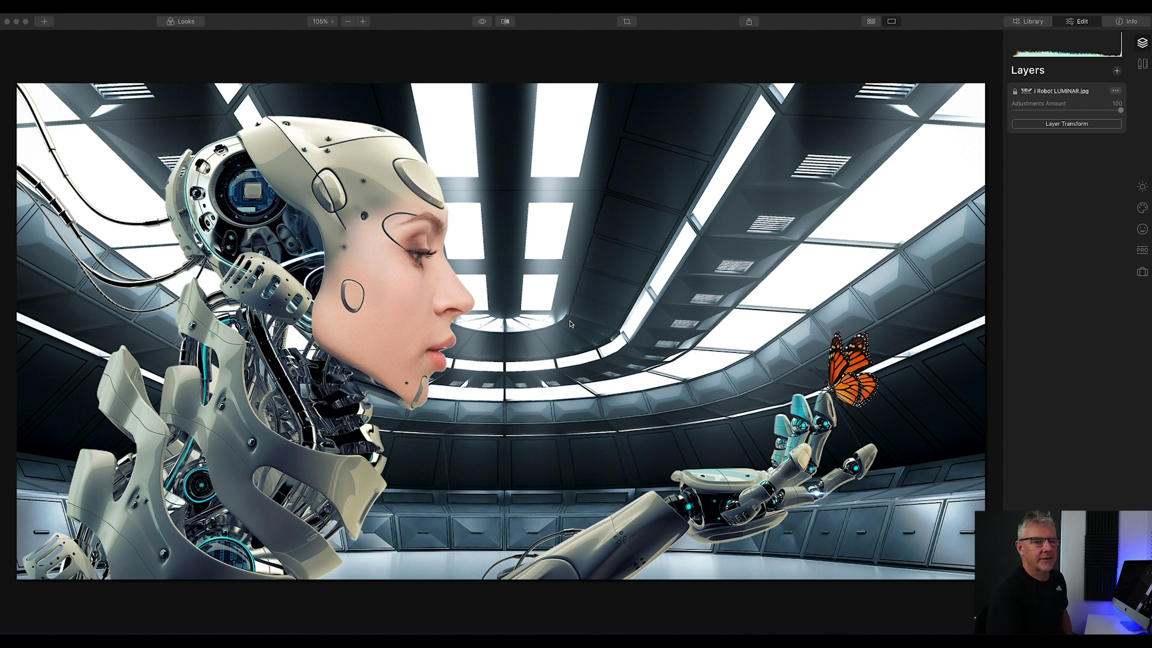
Duplicate the robot image layer.
click(1118, 93)
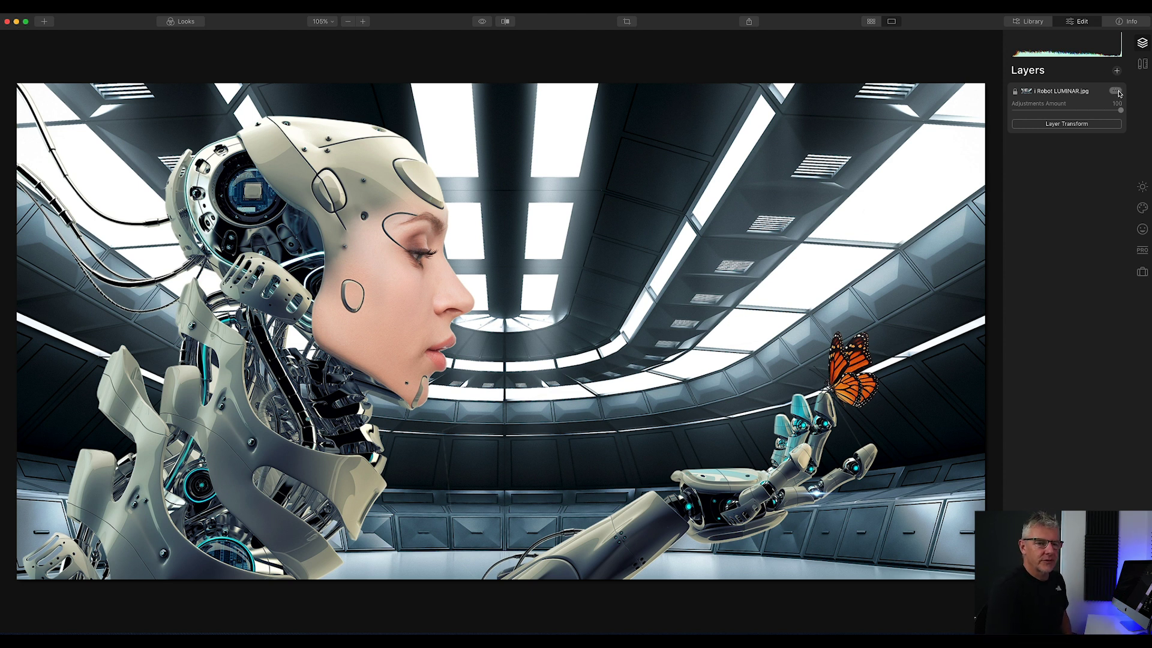
click(1119, 93)
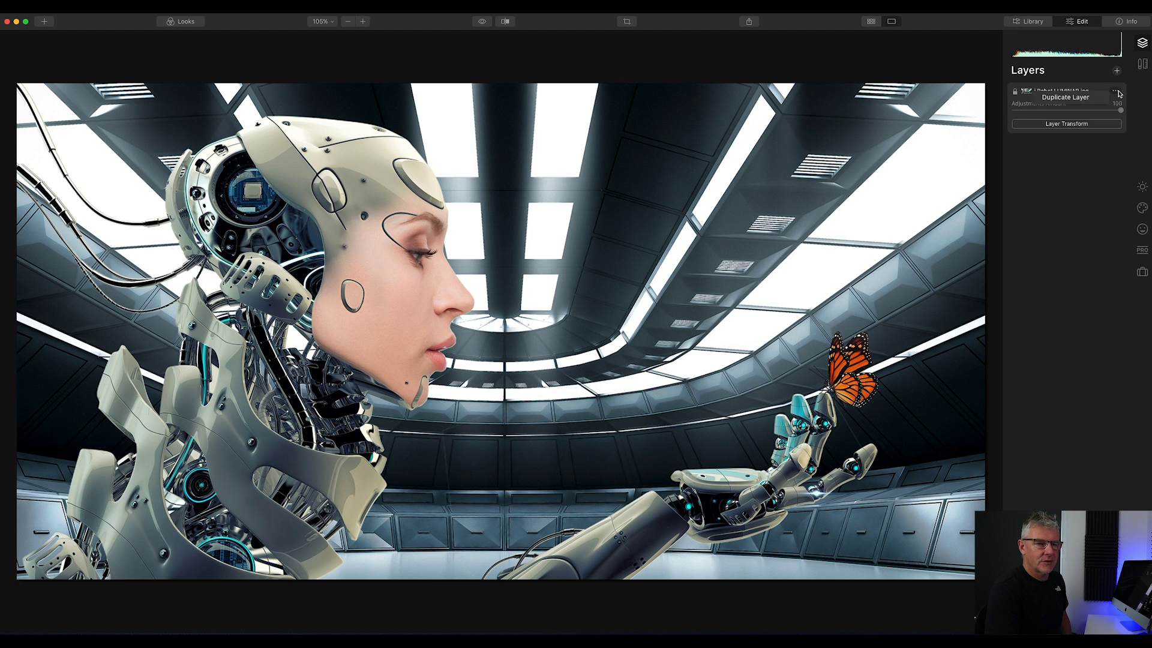
click(1082, 98)
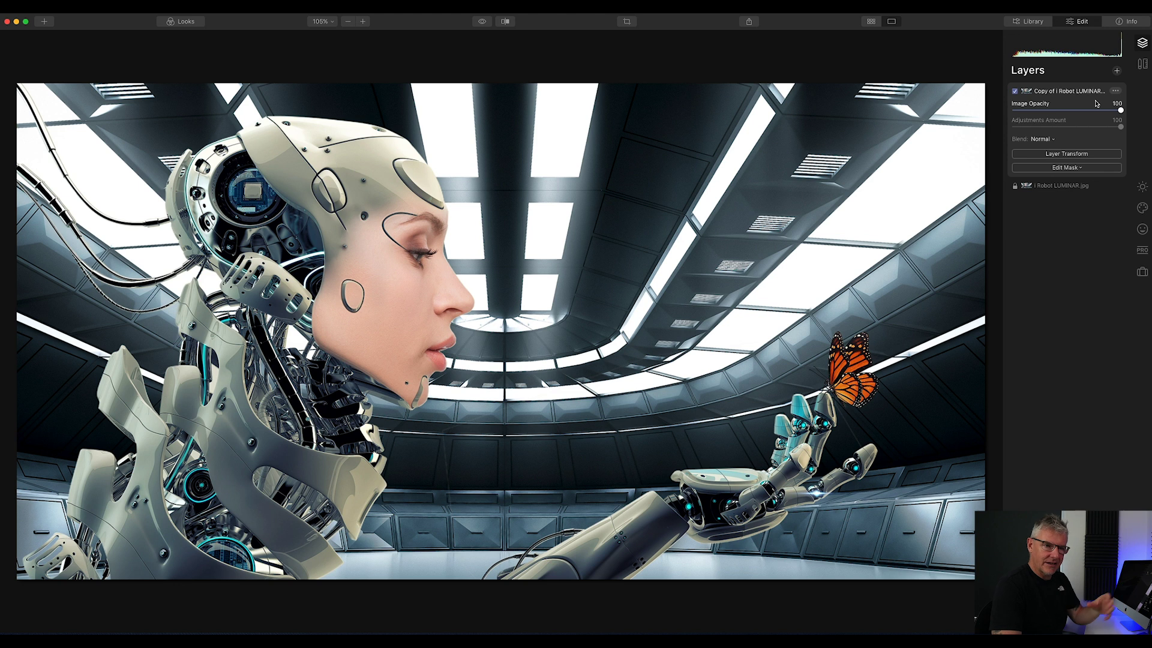
Apply the Mystical effect to the duplicate layer with Amount 100 and Shadows 82.
click(1144, 209)
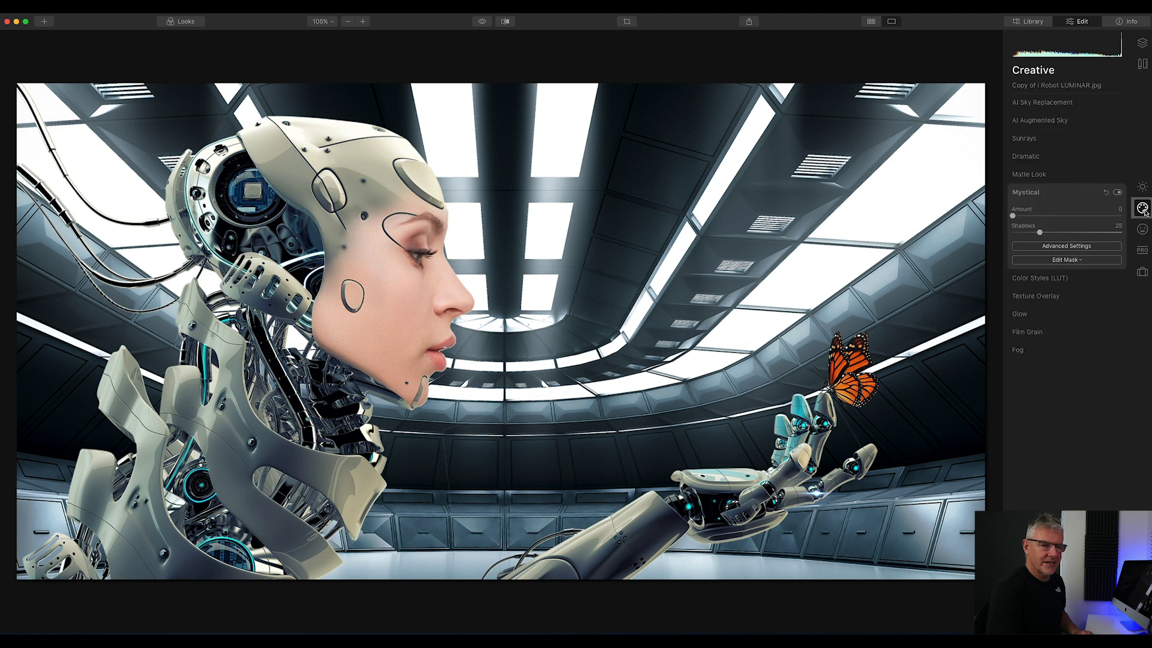
drag(1014, 216, 1118, 223)
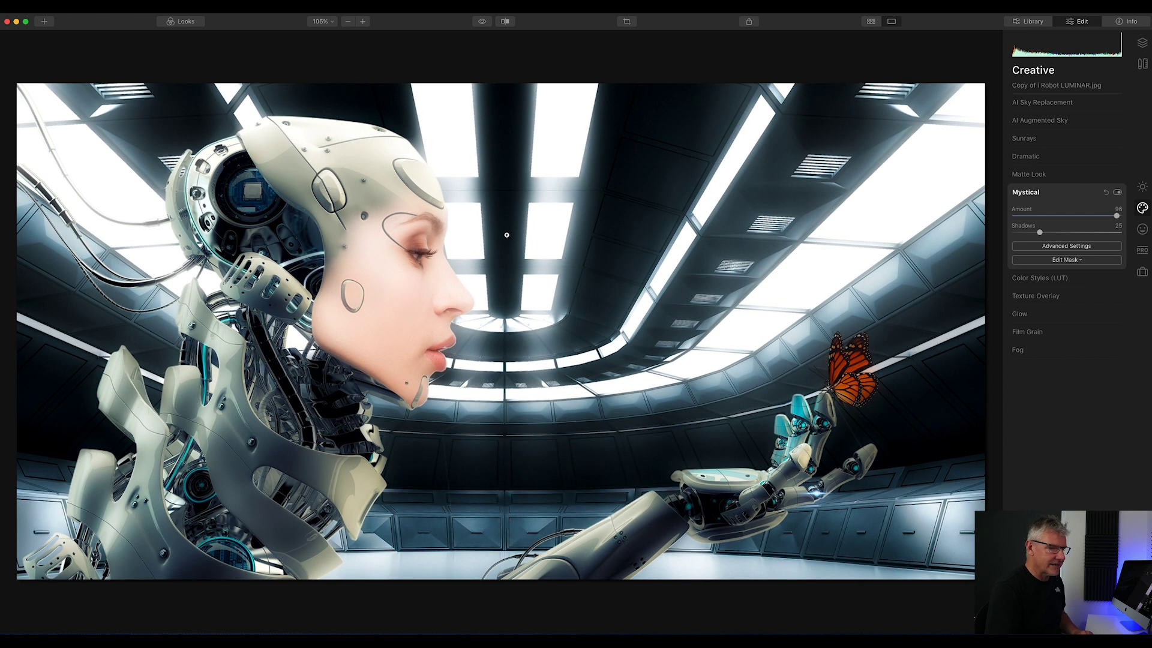
drag(1040, 233, 1122, 215)
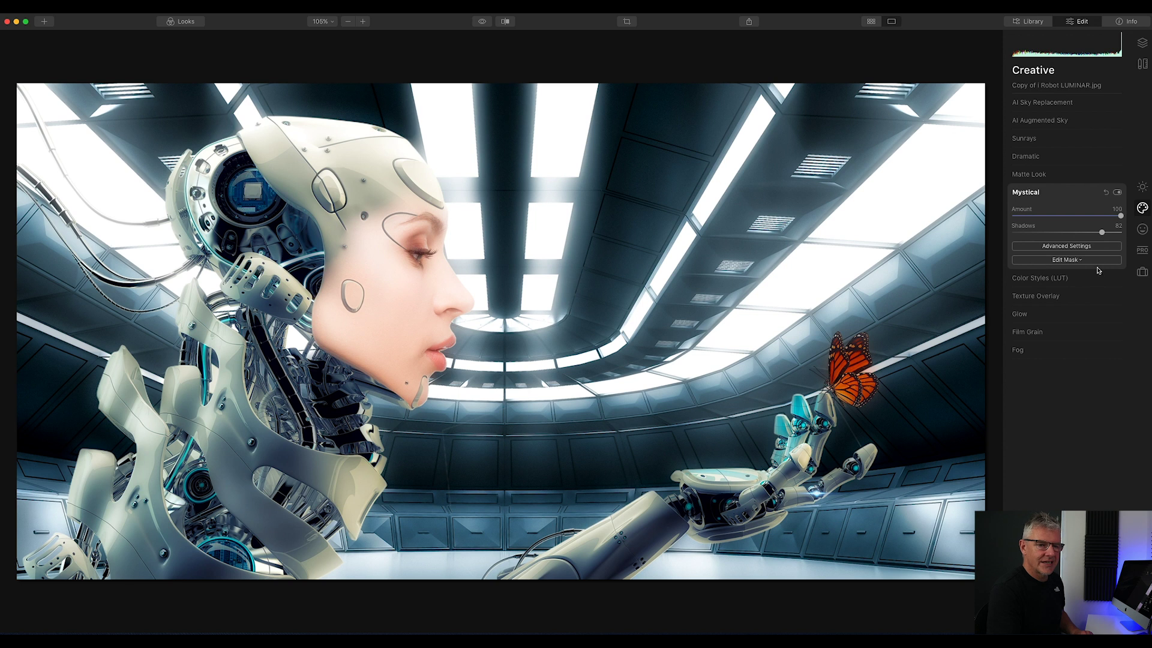
Apply the Type 1 Orton Effect to the duplicate layer with an Amount of 76.
click(1142, 229)
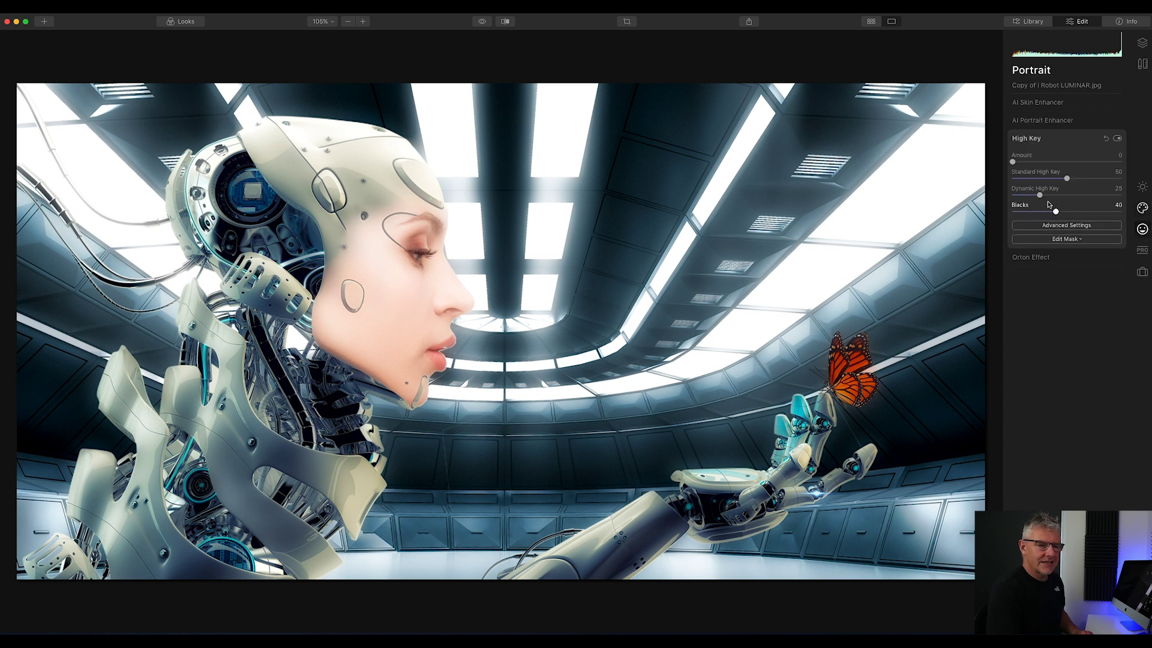
click(1042, 259)
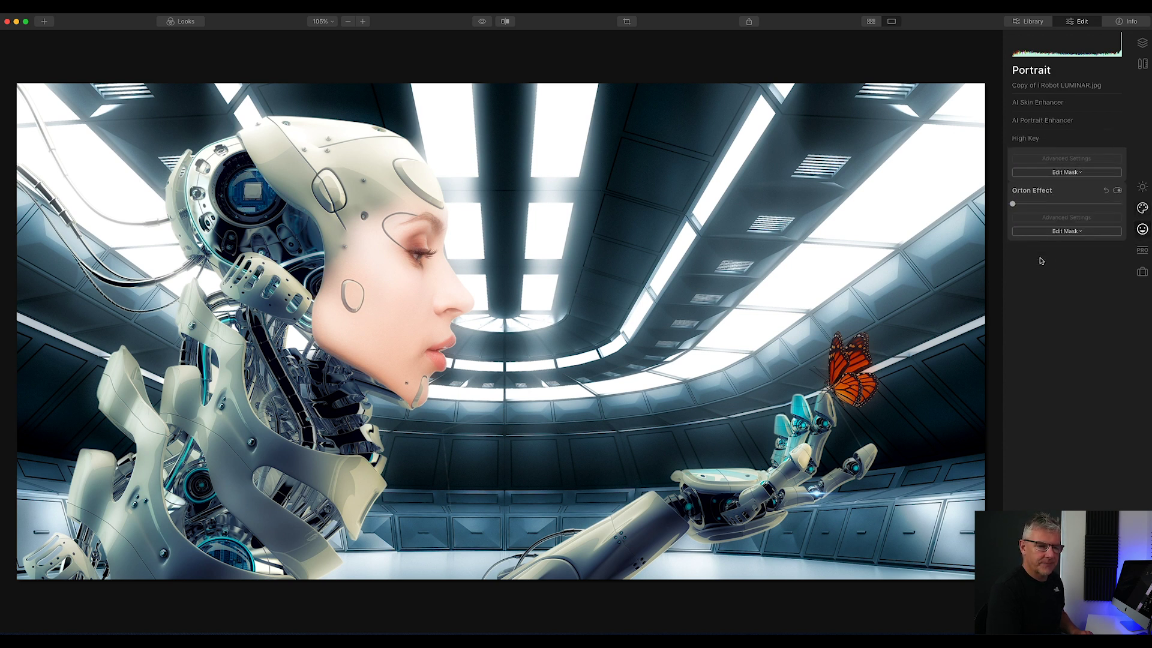
drag(1013, 192, 1092, 191)
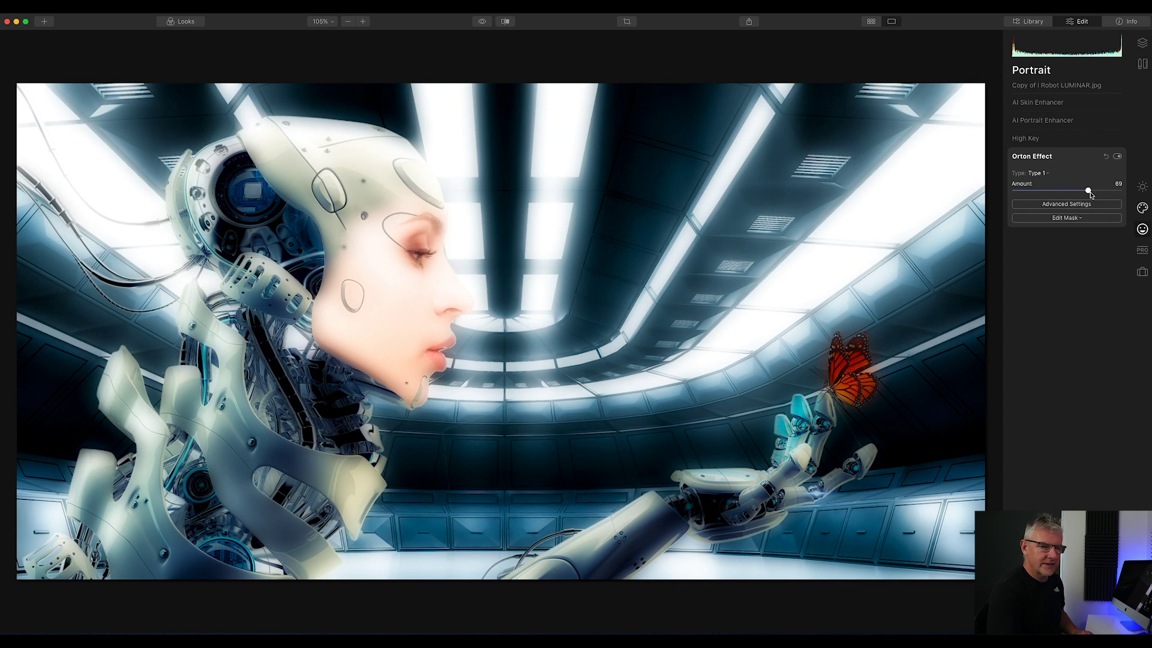
drag(1089, 192, 1095, 191)
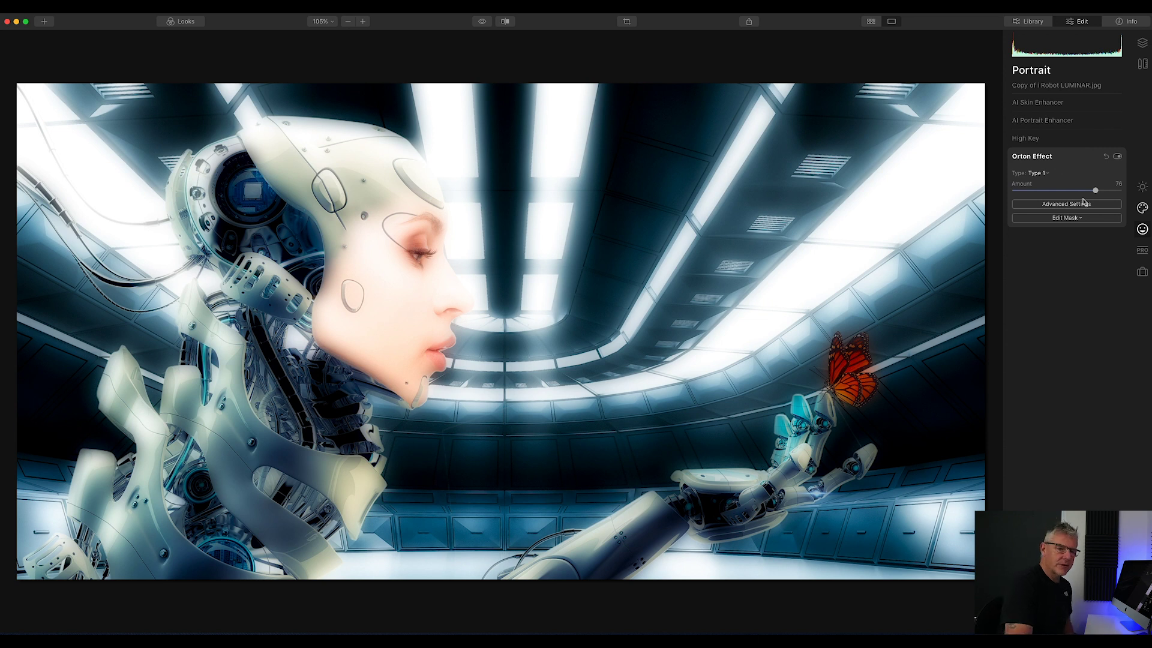
Apply High Key with Amount 31, Standard High Key 63, Dynamic High Key 60 and Blacks 69.
click(1026, 139)
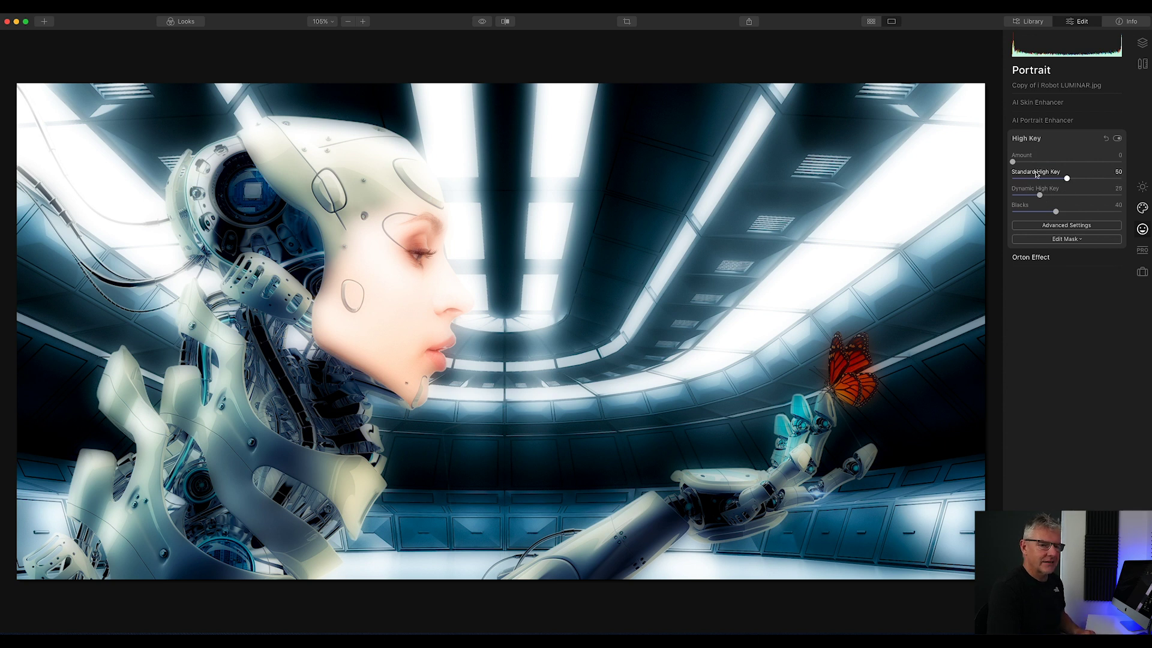
drag(1014, 162, 1085, 181)
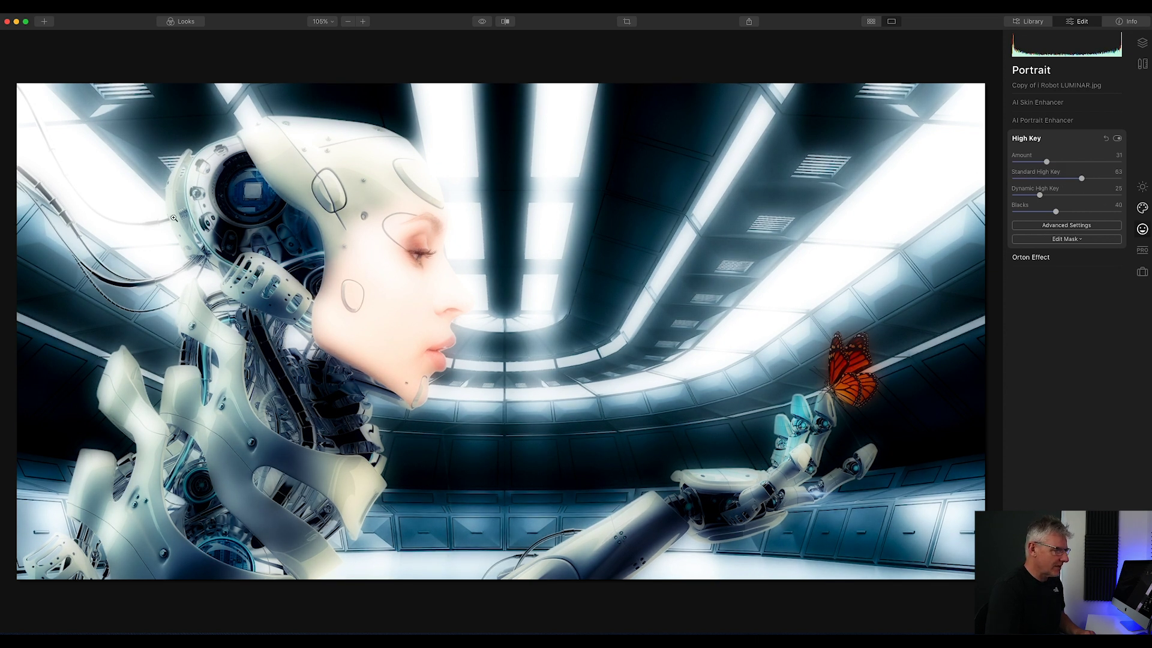
drag(1040, 195, 1080, 199)
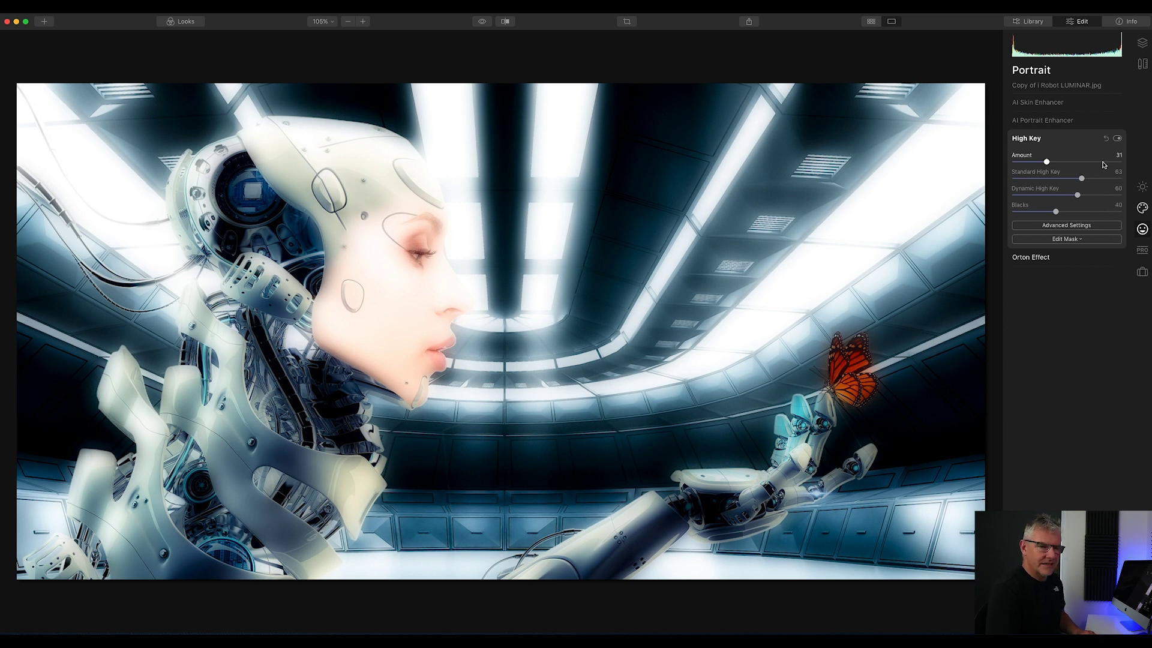
drag(1057, 214, 1090, 214)
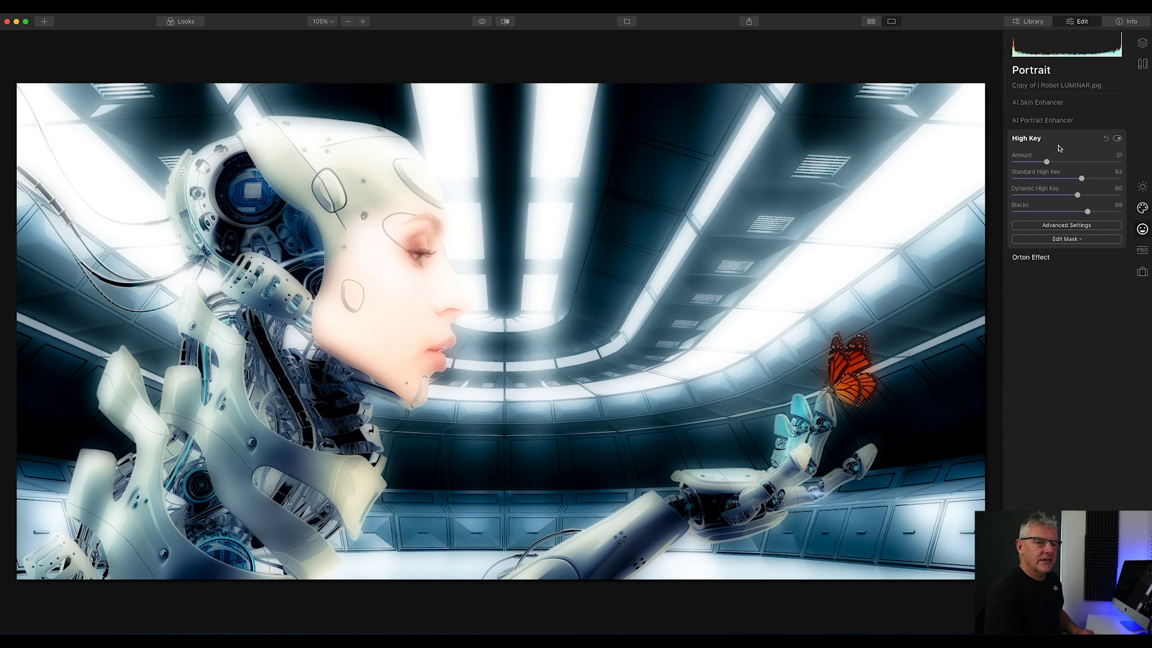
Brighten the duplicate layer's Light settings with Exposure 0.66, Highlights 13 and Shadows 12.
click(1143, 188)
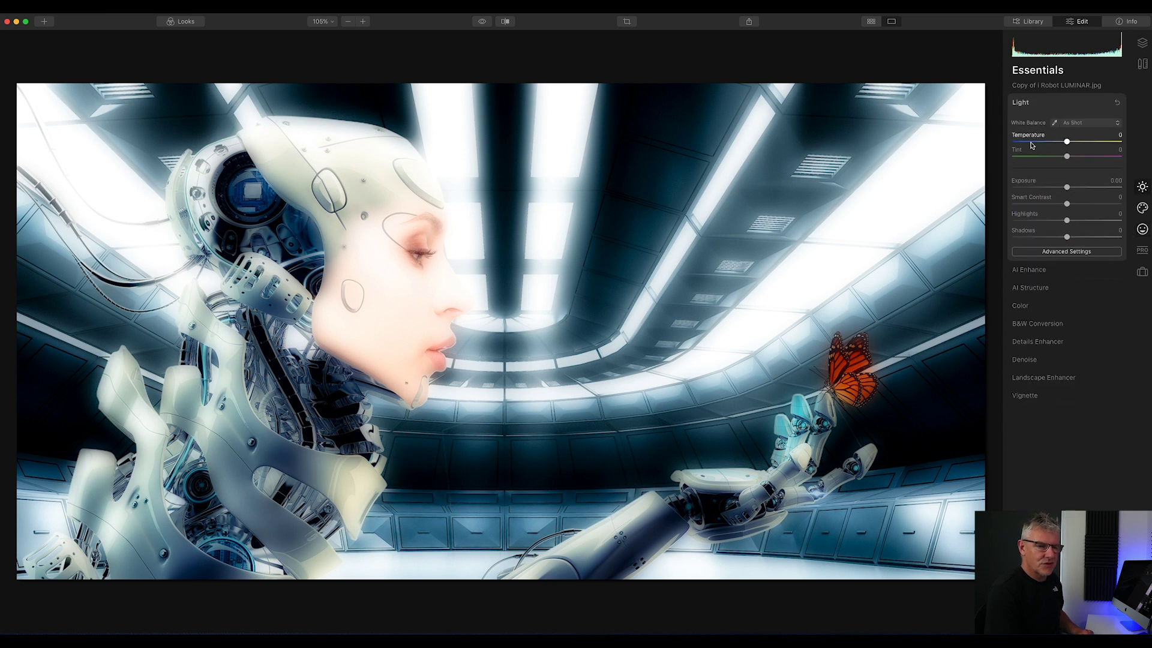
drag(1069, 190, 1078, 190)
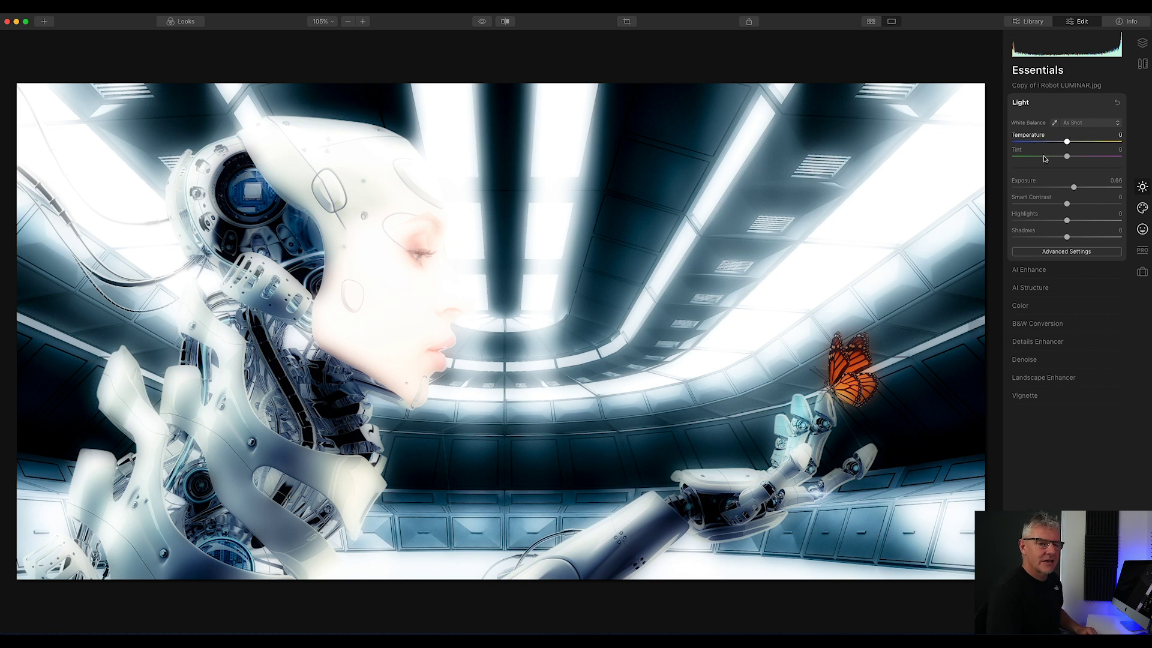
drag(1068, 224, 1076, 223)
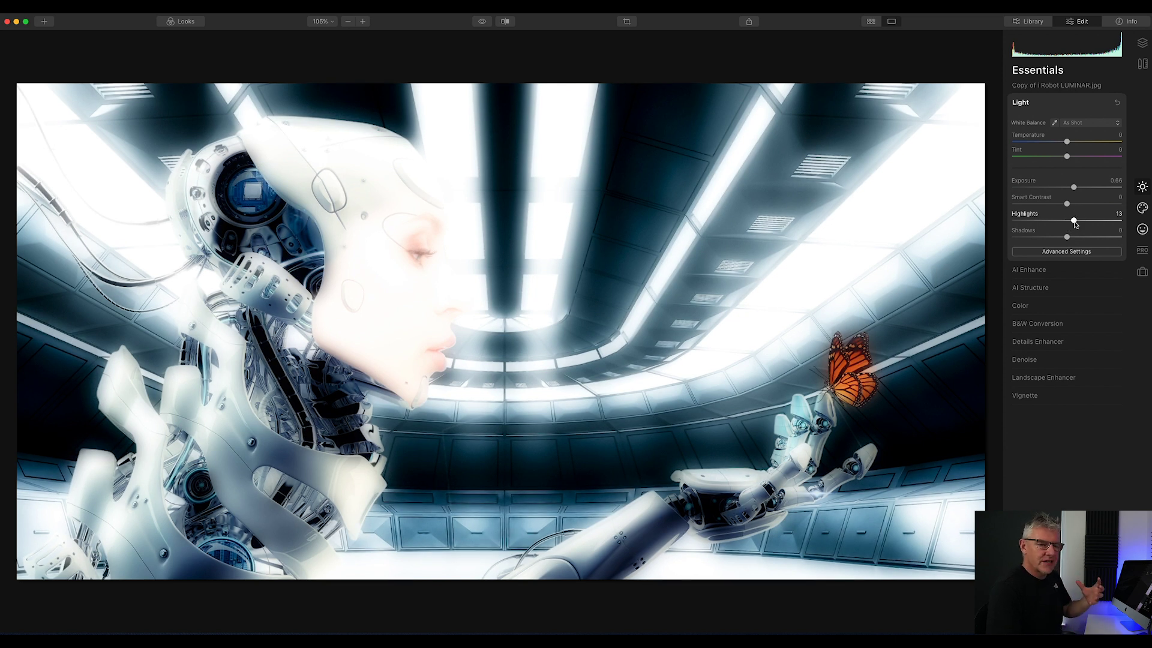
drag(1068, 237, 1075, 239)
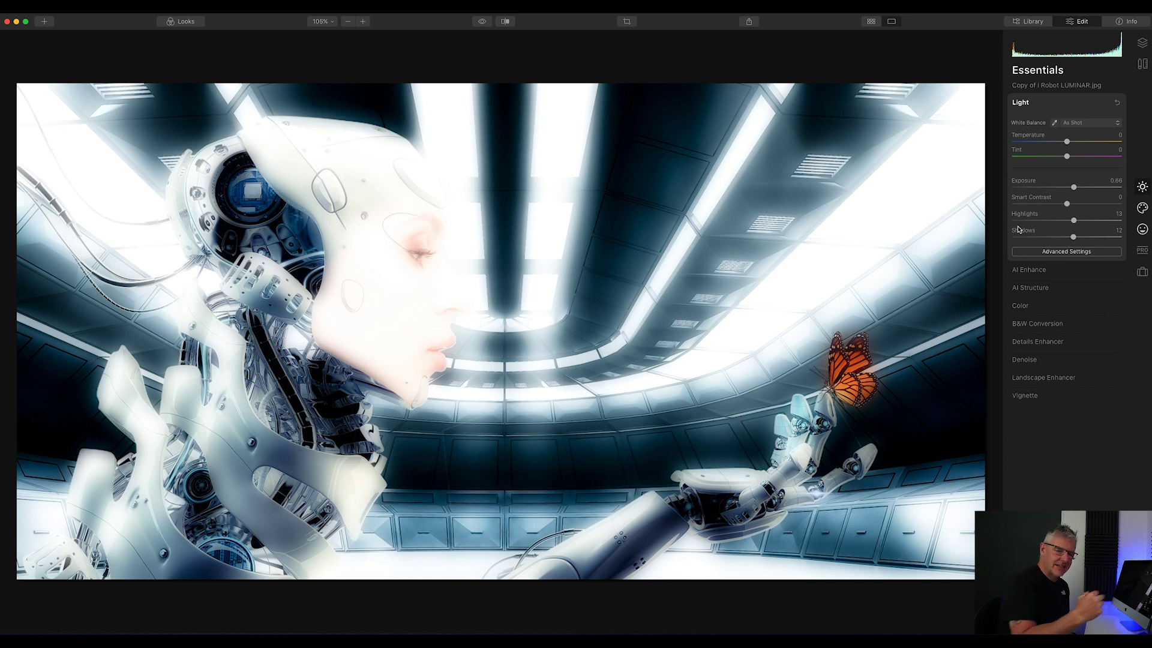
Start a brush mask on the duplicate layer and enlarge the paint brush to size 160.
click(1142, 44)
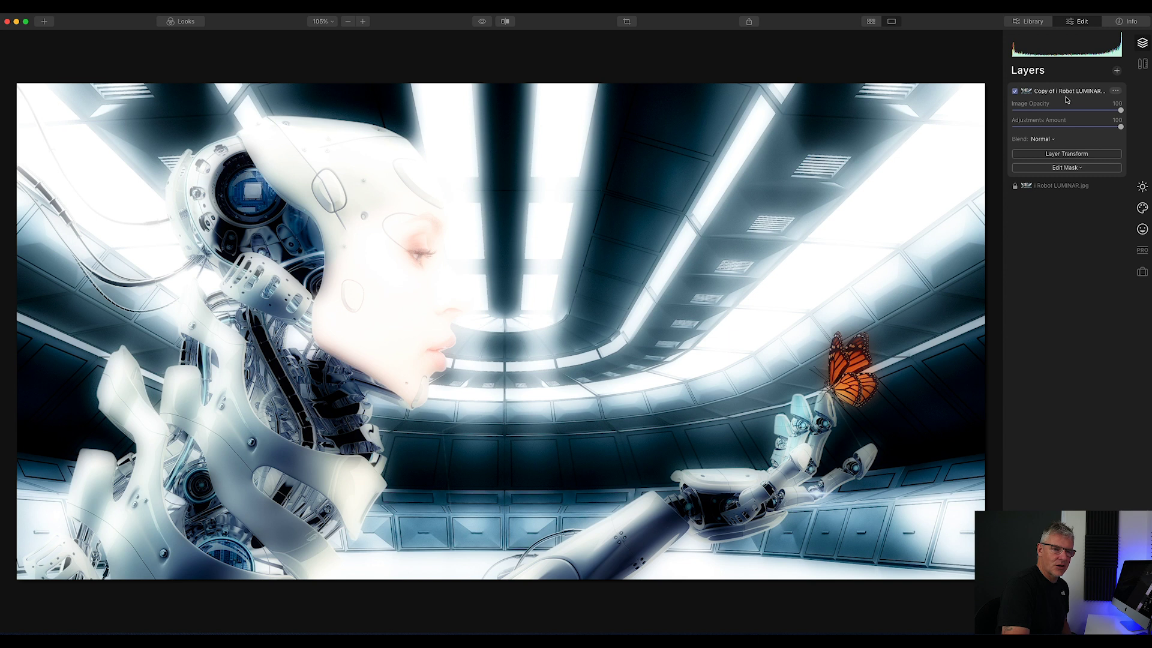
click(1076, 169)
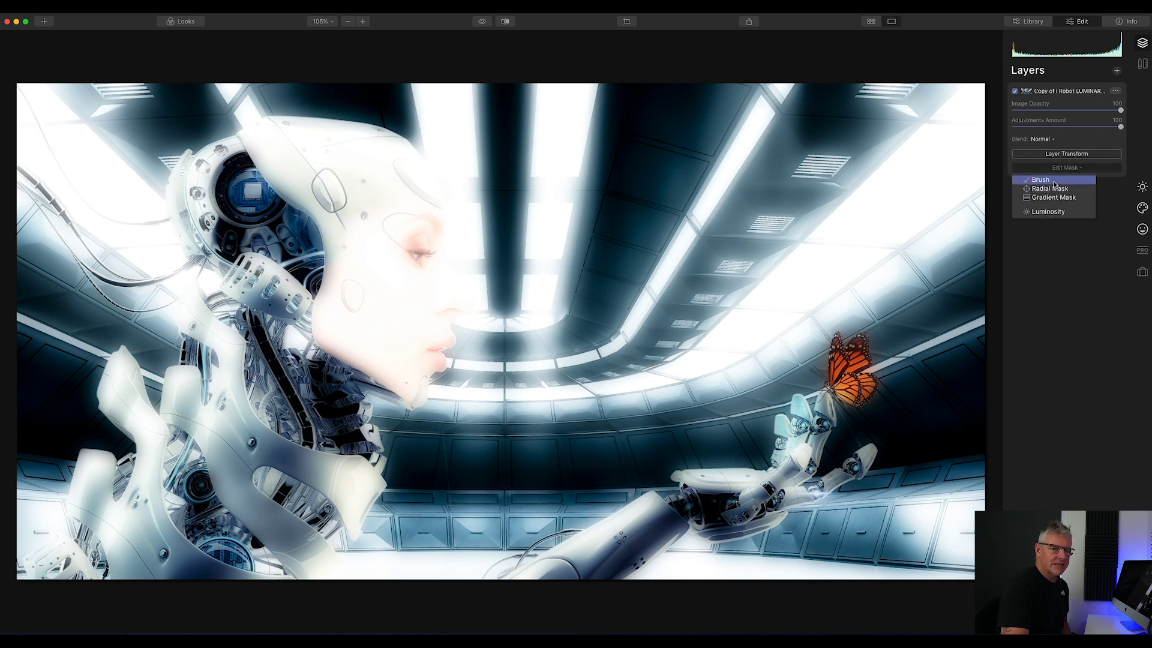
click(1054, 181)
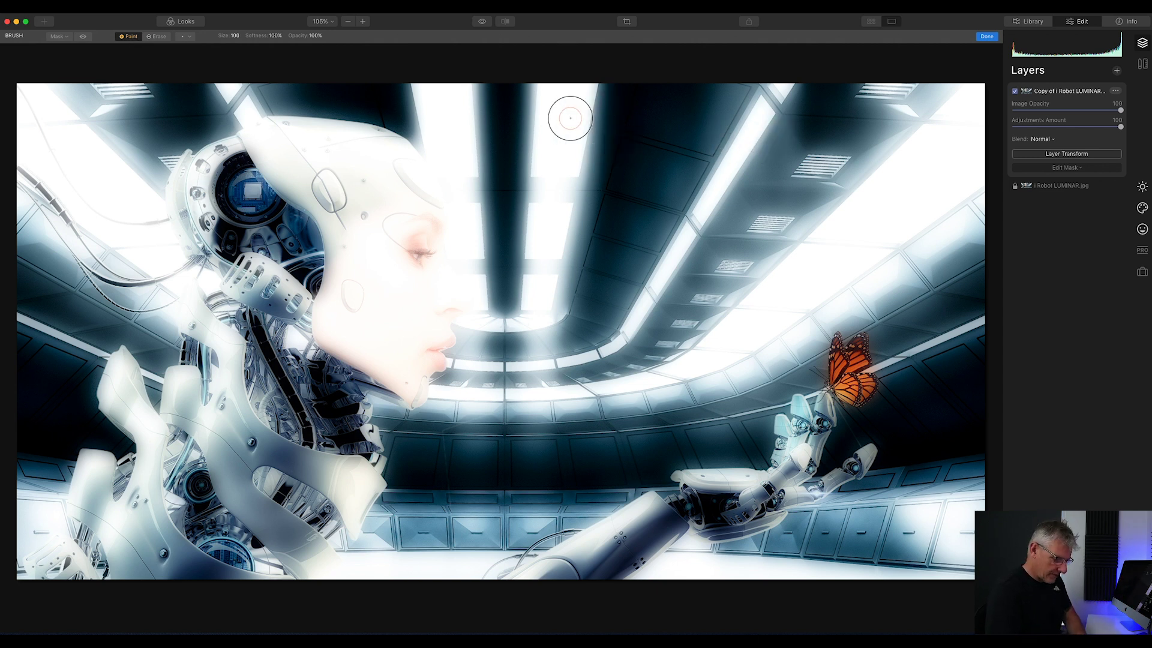
key(bracketright)
key(bracketright)
key(bracketright)
key(bracketright)
key(bracketright)
key(bracketright)
Paint the glow effect into the mask over the bright ceiling lights and the upper edge of the image.
click(564, 100)
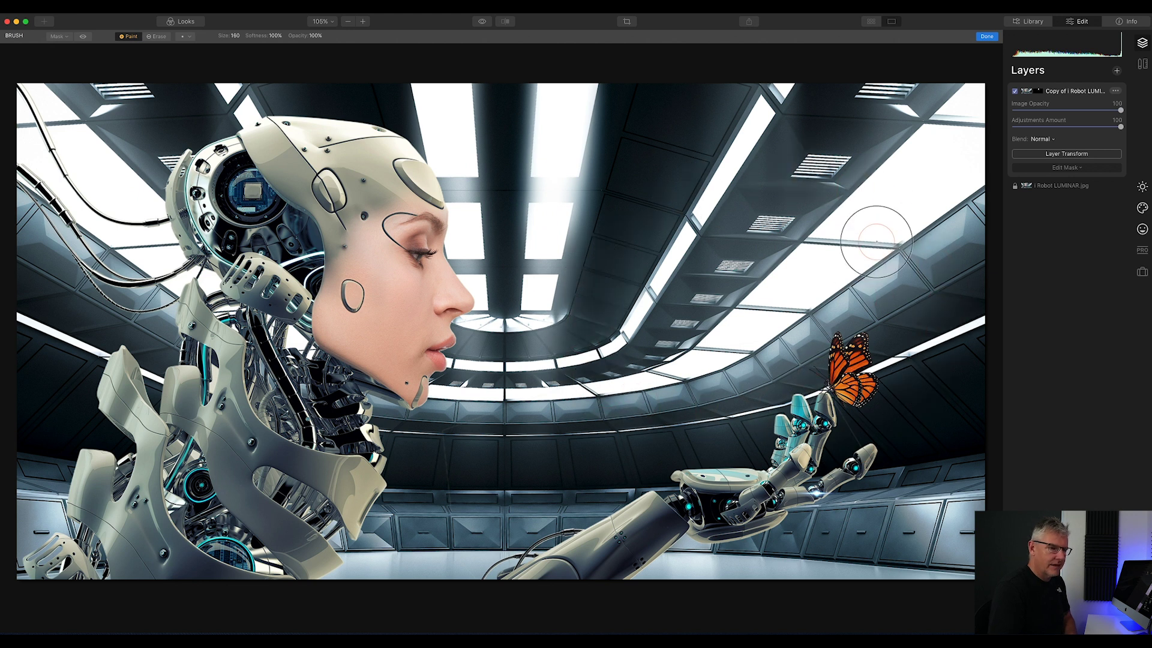
mouse_move(576, 131)
mouse_down()
mouse_move(569, 98)
mouse_move(556, 142)
mouse_move(571, 105)
mouse_move(548, 108)
mouse_move(552, 246)
mouse_move(546, 185)
mouse_move(524, 259)
mouse_move(567, 348)
mouse_move(540, 360)
mouse_move(603, 333)
mouse_move(759, 77)
mouse_move(703, 198)
mouse_move(604, 321)
mouse_move(475, 335)
mouse_move(937, 172)
mouse_move(962, 85)
mouse_move(789, 257)
mouse_move(696, 327)
mouse_move(614, 365)
mouse_move(663, 334)
mouse_move(905, 61)
mouse_move(774, 234)
mouse_move(733, 258)
mouse_move(862, 102)
mouse_move(617, 355)
mouse_move(780, 66)
mouse_move(618, 257)
mouse_move(638, 103)
mouse_move(617, 103)
mouse_move(536, 278)
mouse_move(86, 260)
mouse_move(252, 91)
mouse_move(227, 98)
mouse_up()
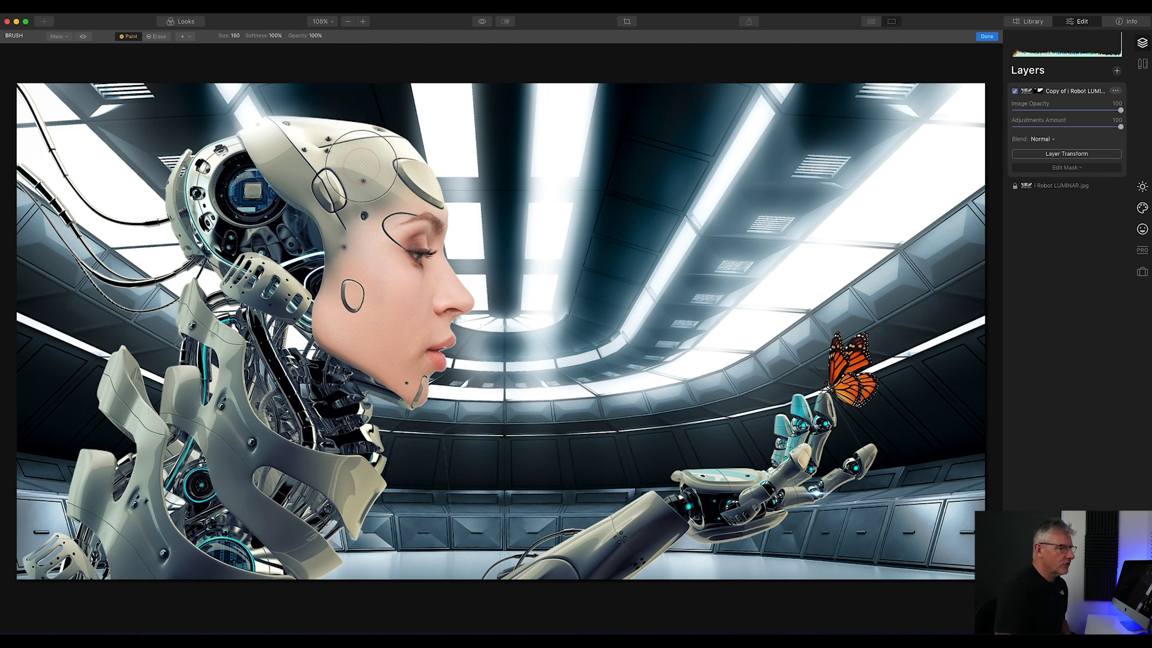
click(438, 60)
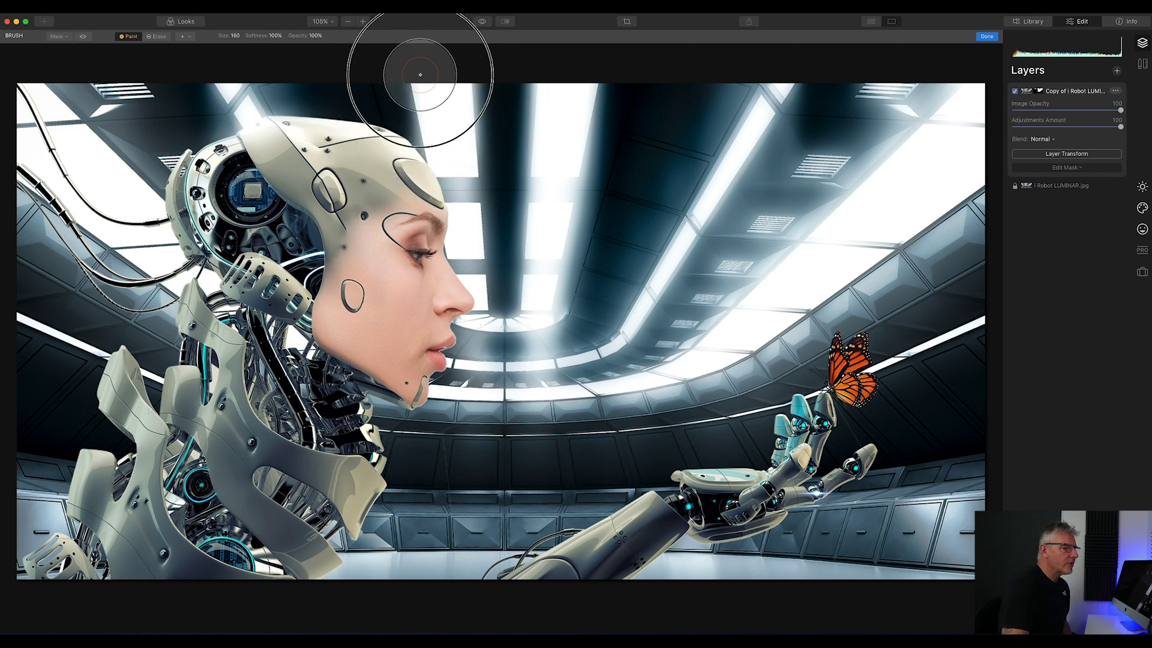
click(466, 83)
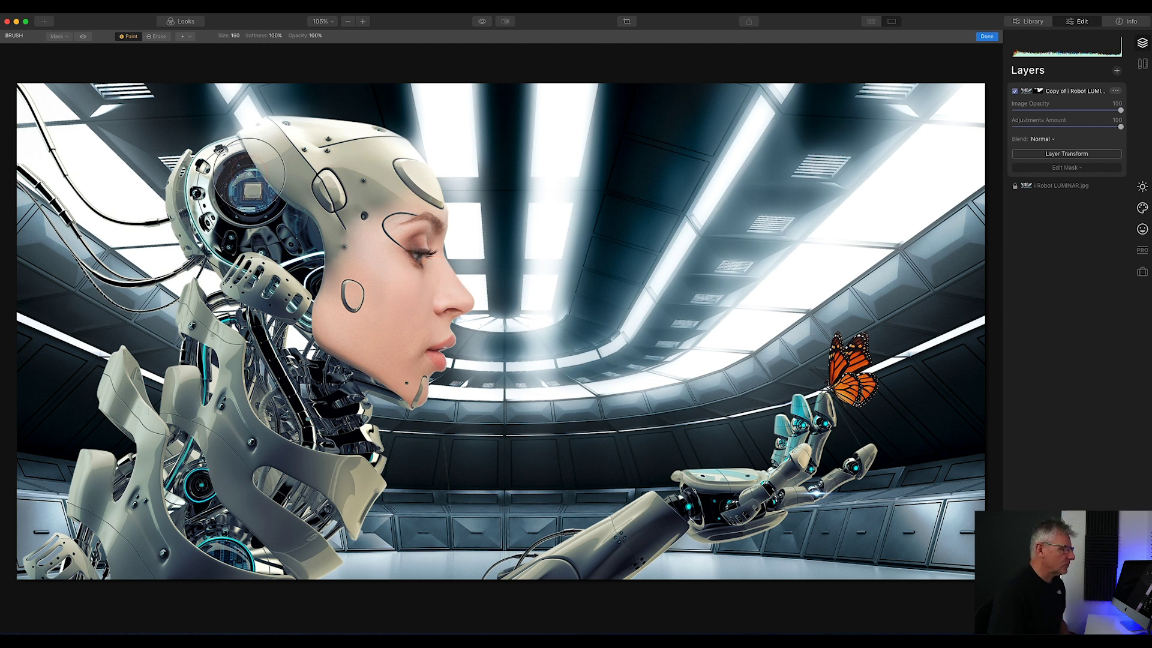
Paint the glow effect over the cables, the back of the robot's head and neck, and the lower wall near the hand.
mouse_move(75, 163)
mouse_down()
mouse_move(93, 202)
mouse_move(123, 208)
mouse_move(124, 231)
mouse_move(150, 226)
mouse_move(152, 250)
mouse_move(136, 255)
mouse_move(31, 172)
mouse_move(69, 242)
mouse_move(110, 282)
mouse_move(140, 287)
mouse_move(136, 264)
mouse_move(143, 282)
mouse_move(193, 279)
mouse_up()
click(209, 283)
click(210, 282)
click(210, 282)
mouse_move(209, 282)
mouse_down()
mouse_move(150, 240)
mouse_move(64, 103)
mouse_move(138, 181)
mouse_move(73, 109)
mouse_move(143, 88)
mouse_move(107, 96)
mouse_move(180, 153)
mouse_move(139, 164)
mouse_move(152, 354)
mouse_move(172, 273)
mouse_move(294, 363)
mouse_move(280, 366)
mouse_move(275, 390)
mouse_move(303, 387)
mouse_move(295, 340)
mouse_move(228, 314)
mouse_up()
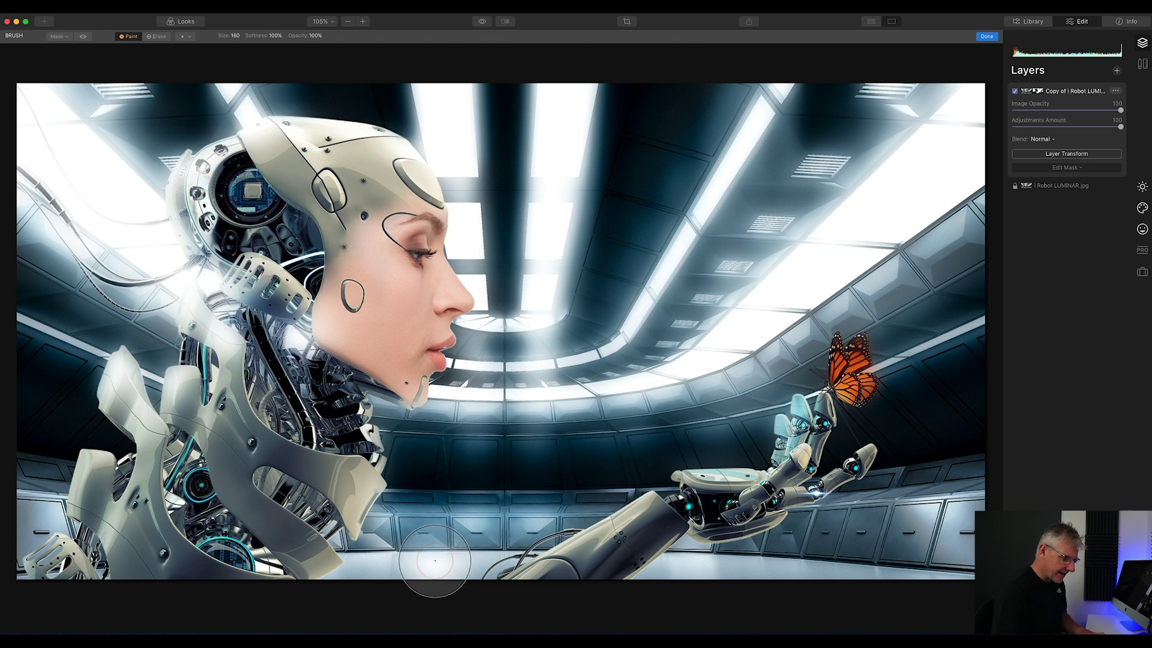
mouse_move(884, 508)
mouse_down()
mouse_move(972, 476)
mouse_move(996, 498)
mouse_move(797, 532)
mouse_up()
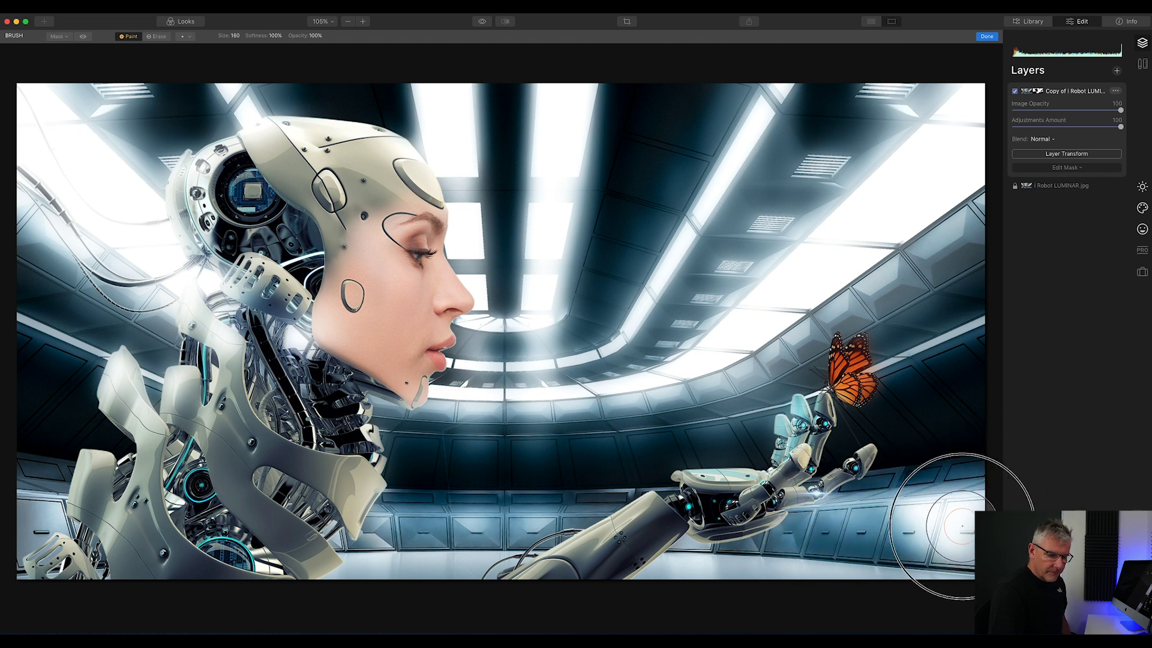
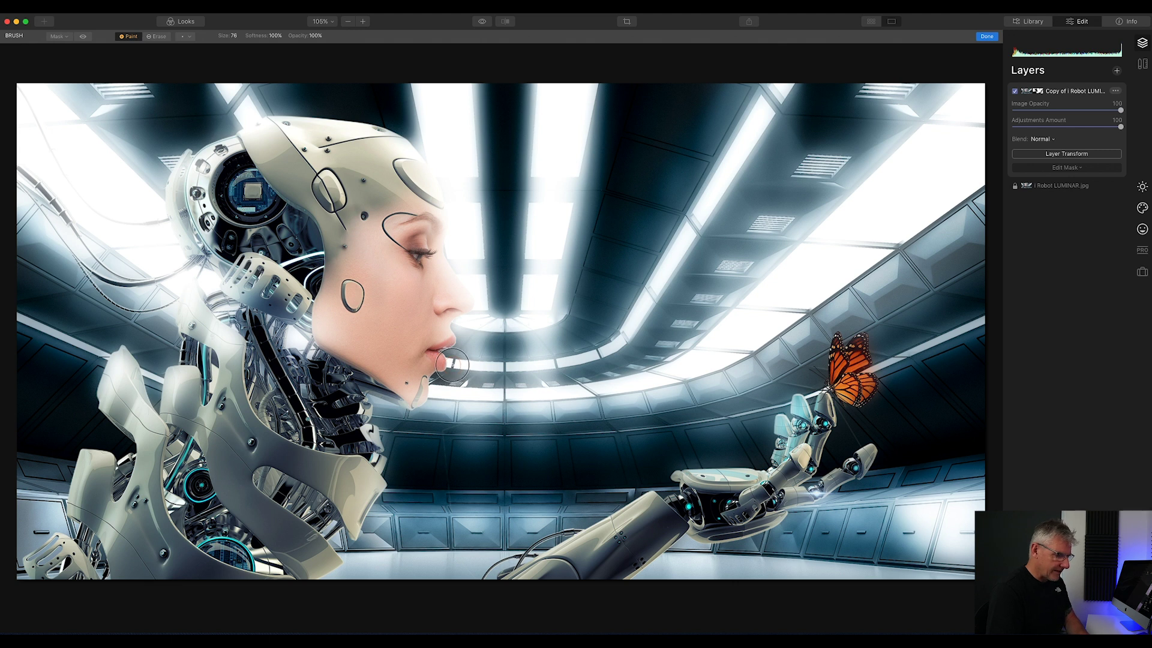
Reduce the brush size to 64 and paint the glow effect over the robot's shoulder plates.
key(bracketleft)
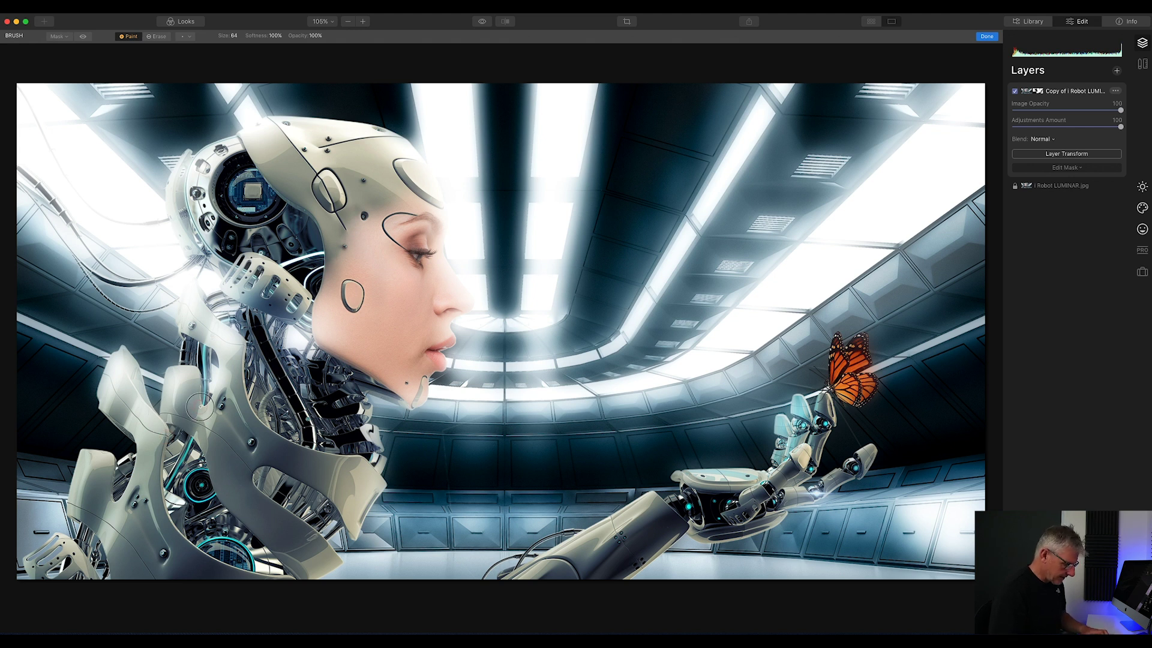
drag(200, 407, 194, 396)
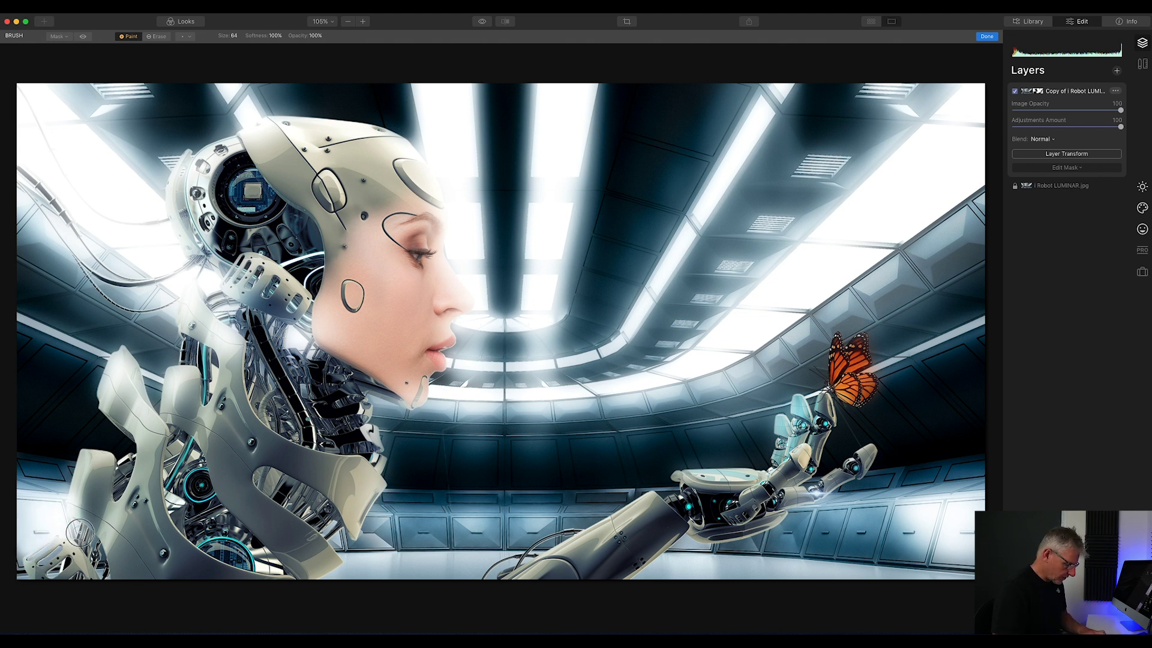
click(80, 532)
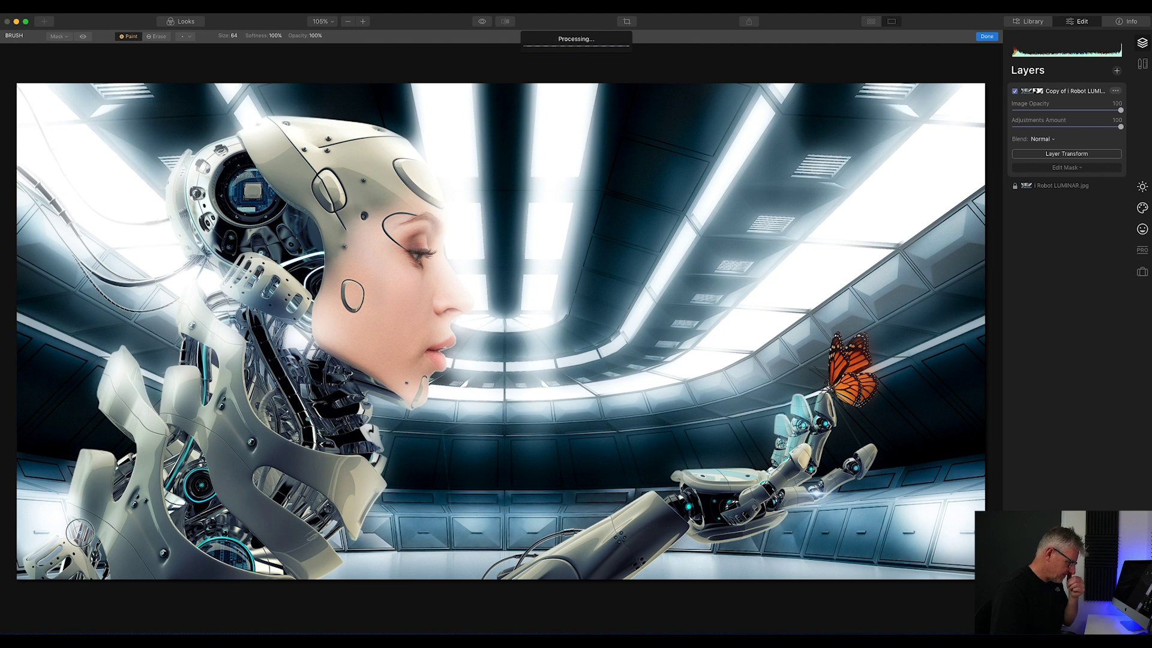
Enlarge the brush to size 184 and paint the glow effect over the lower wall panels at both sides of the image.
key(bracketright)
key(bracketright)
key(bracketright)
key(bracketright)
key(bracketright)
key(bracketright)
key(bracketright)
key(bracketright)
key(bracketright)
key(bracketright)
key(bracketright)
key(bracketright)
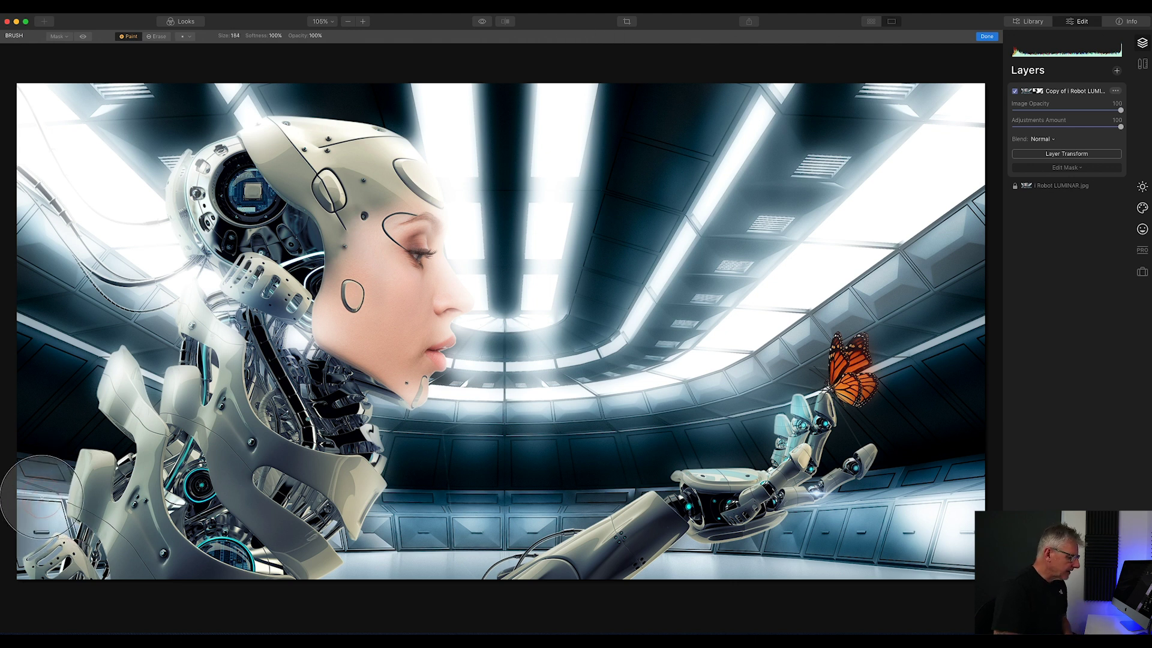
click(41, 497)
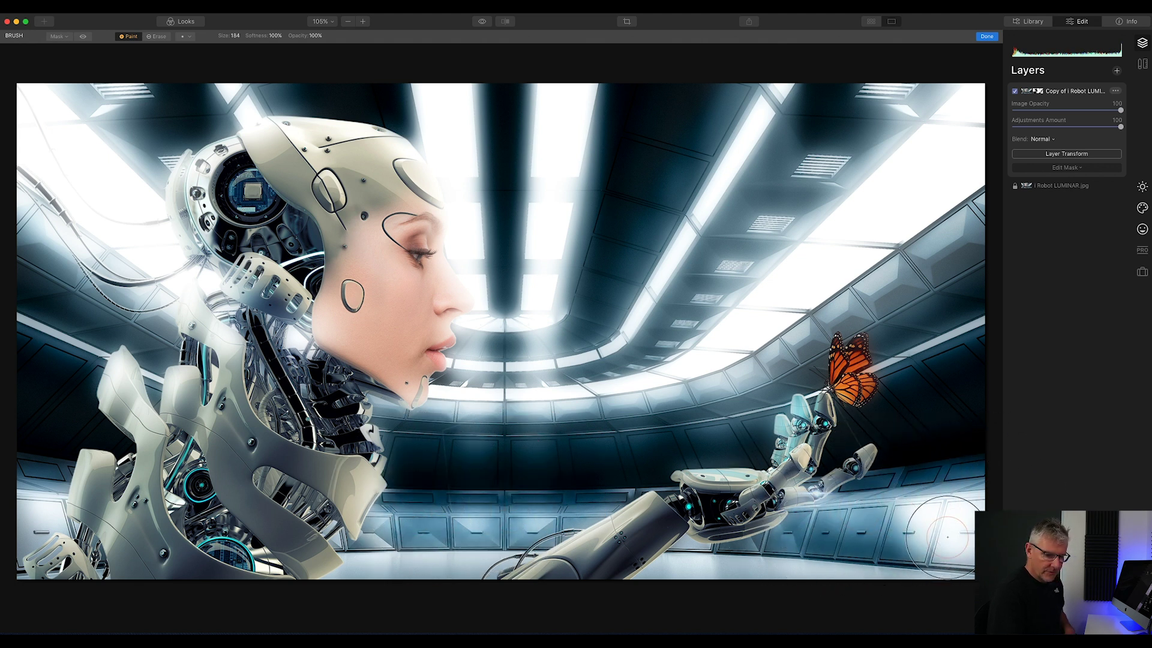
drag(923, 548, 950, 551)
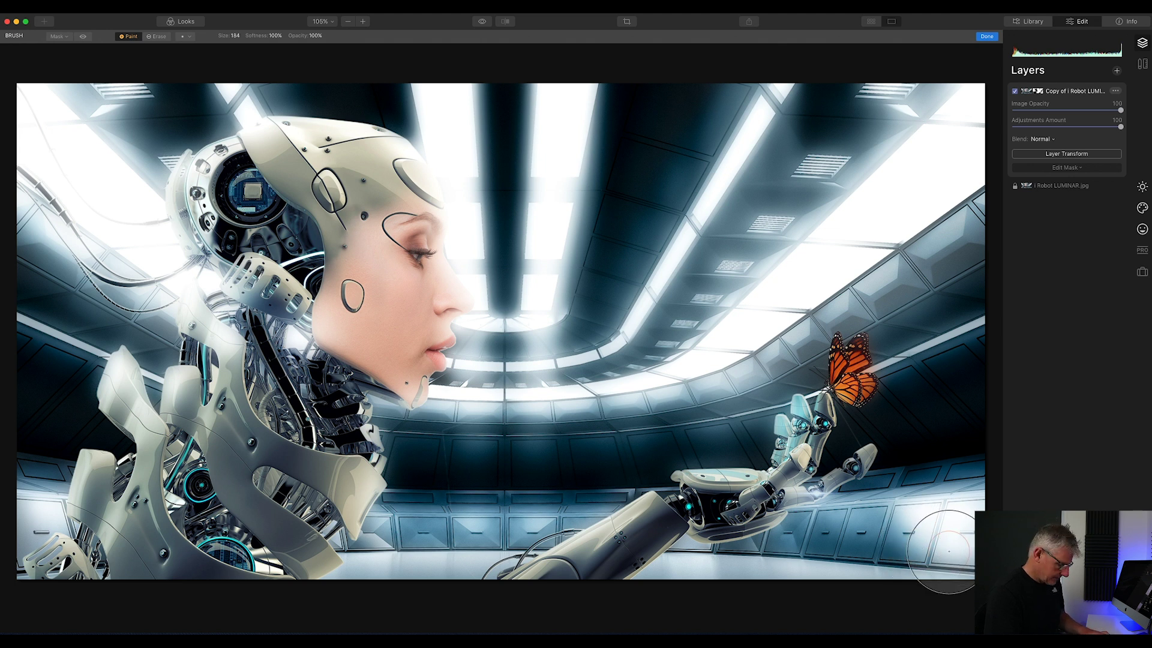
Switch the mask brush to erasing and reduce its size to 148 for working around the butterfly.
click(158, 38)
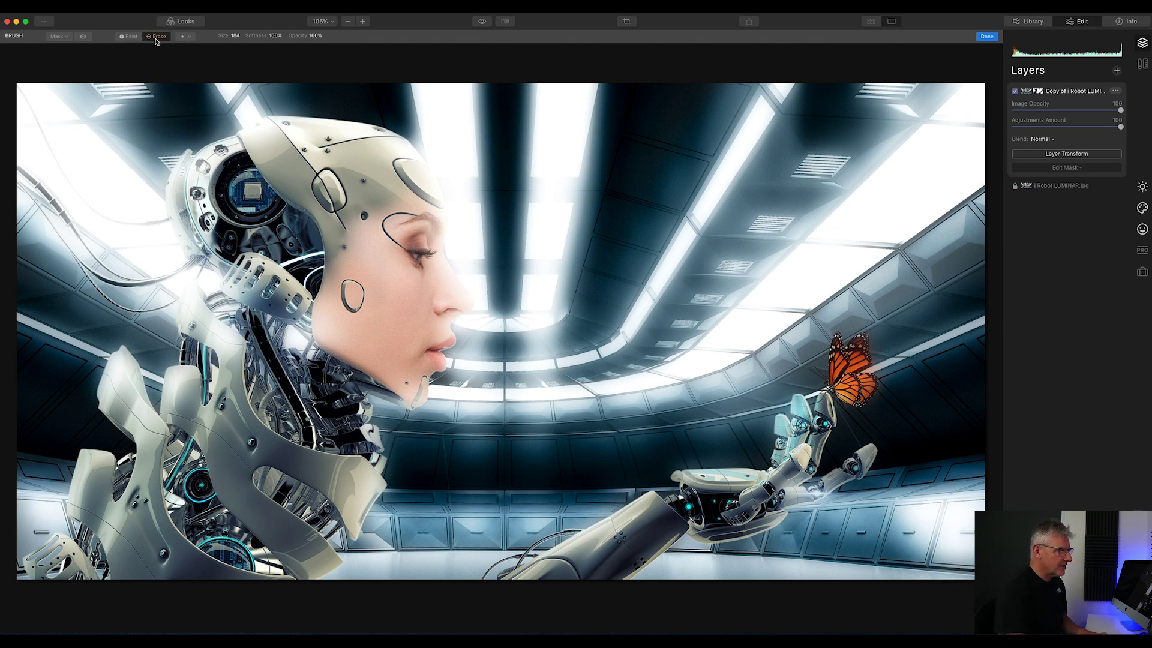
scroll(939, 553, down, 2)
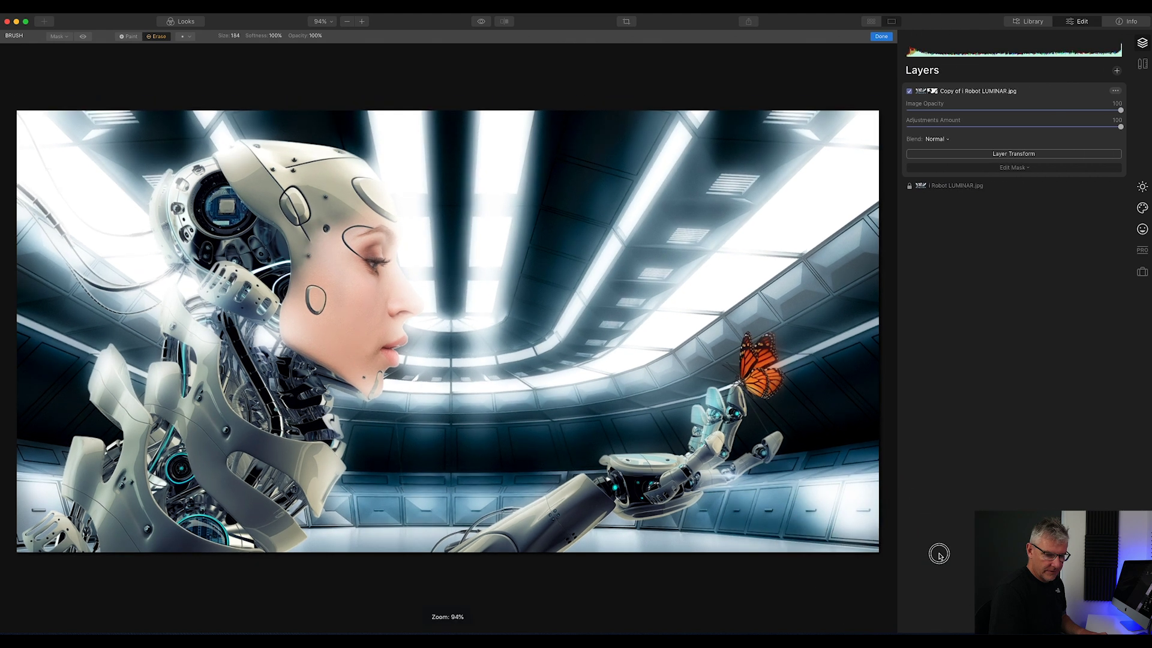
scroll(939, 553, up, 2)
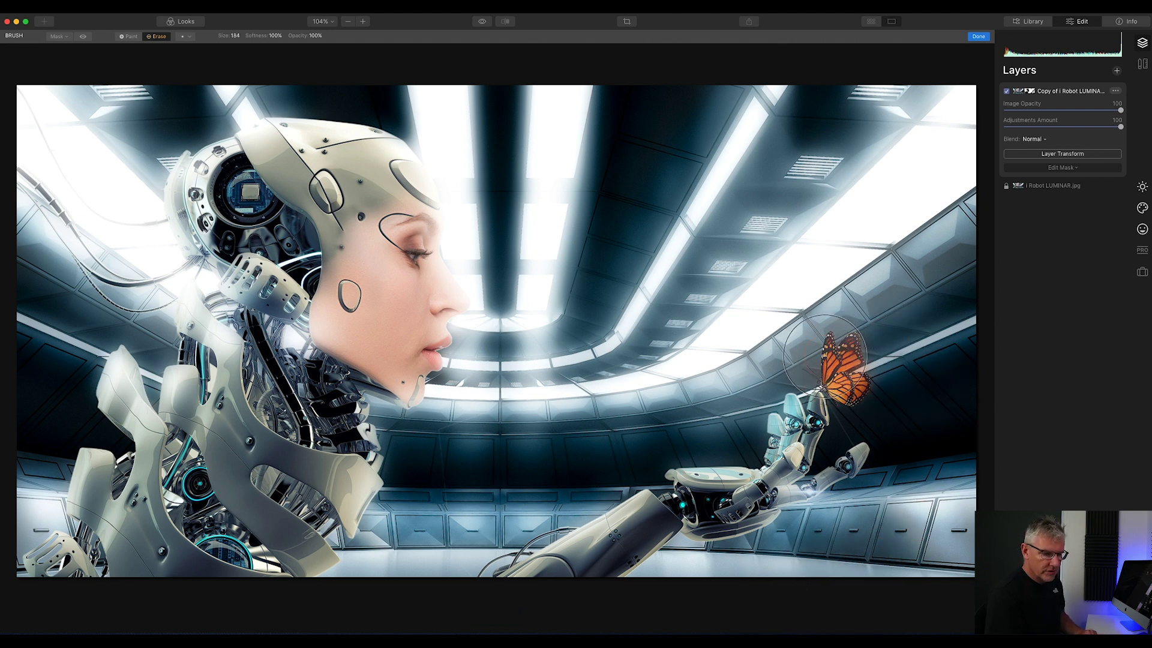
key(bracketleft)
key(bracketleft)
key(bracketleft)
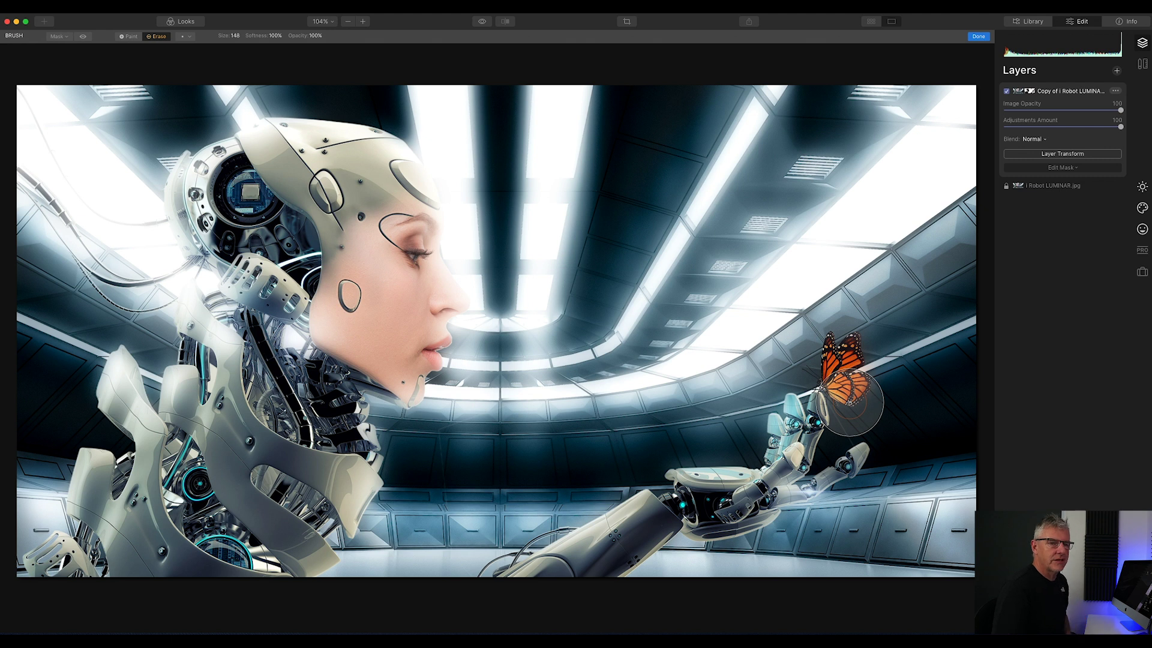
Add Lens flare 1.jpg as a new image layer and set its blend mode to Screen.
click(1118, 72)
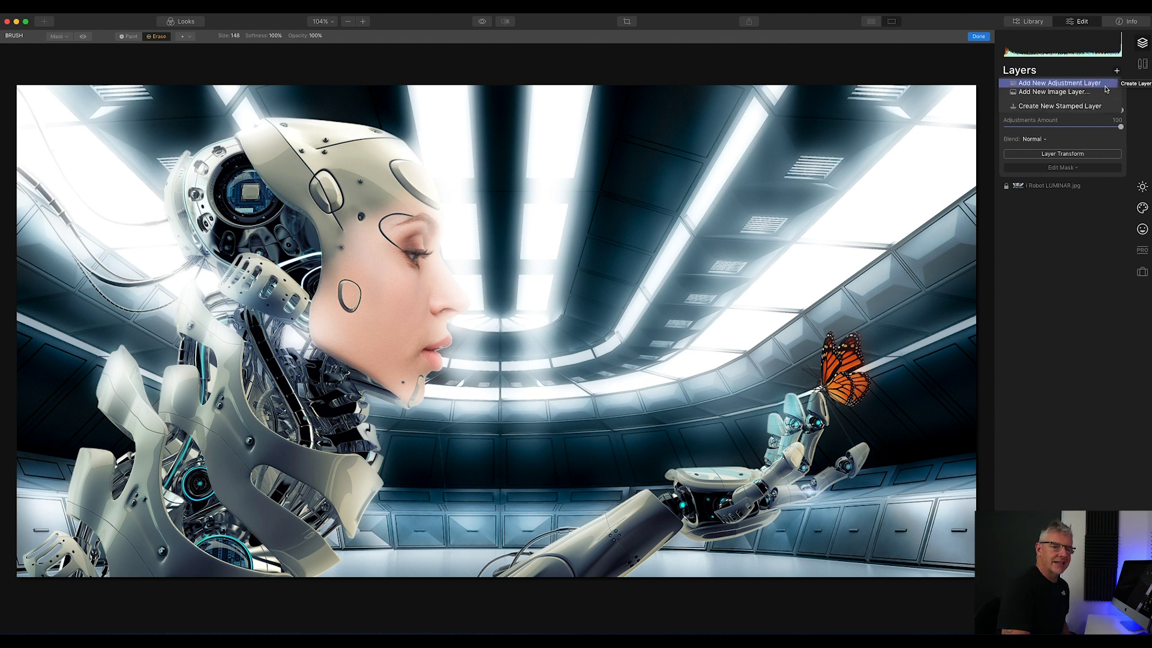
click(1102, 93)
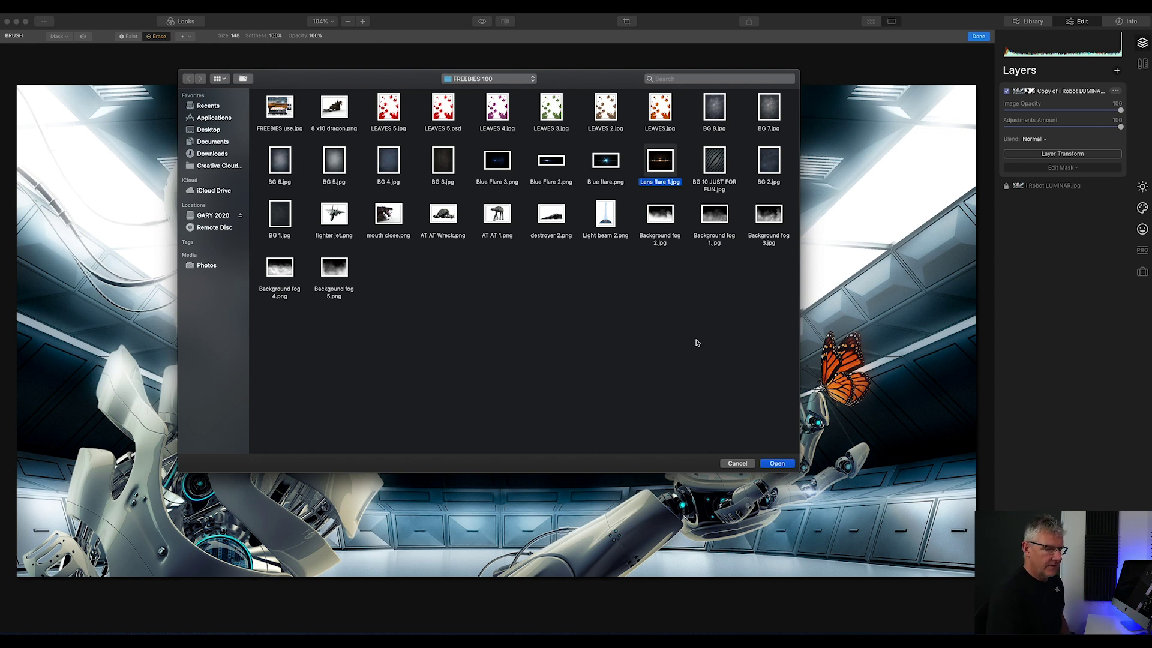
click(778, 463)
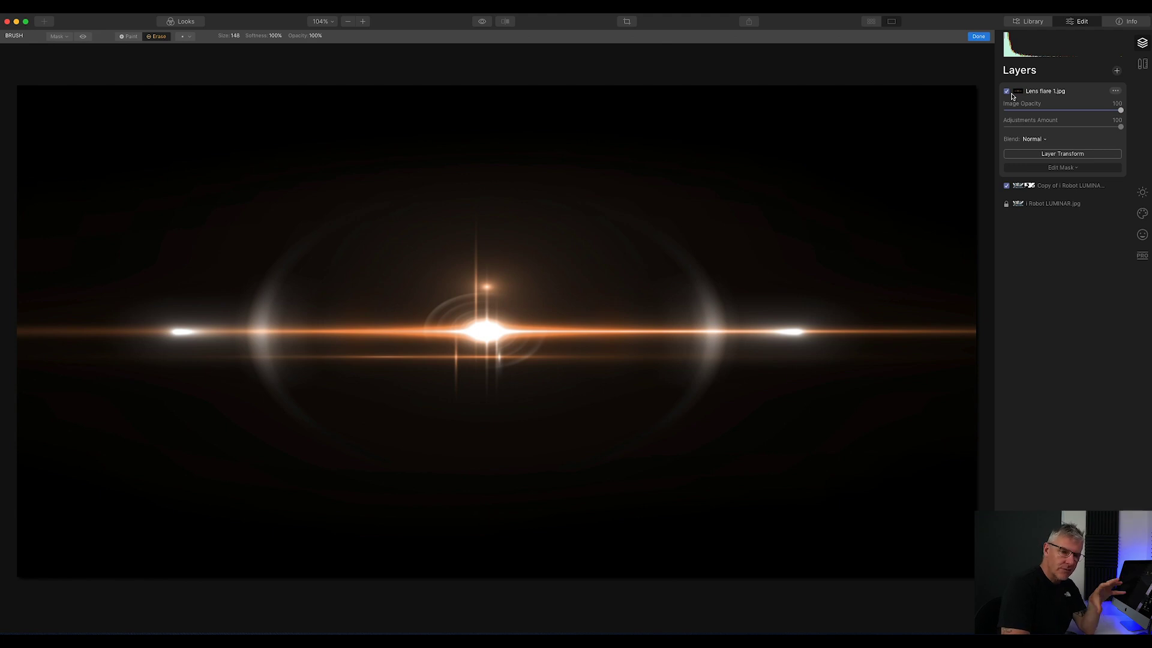
click(1047, 141)
click(1044, 207)
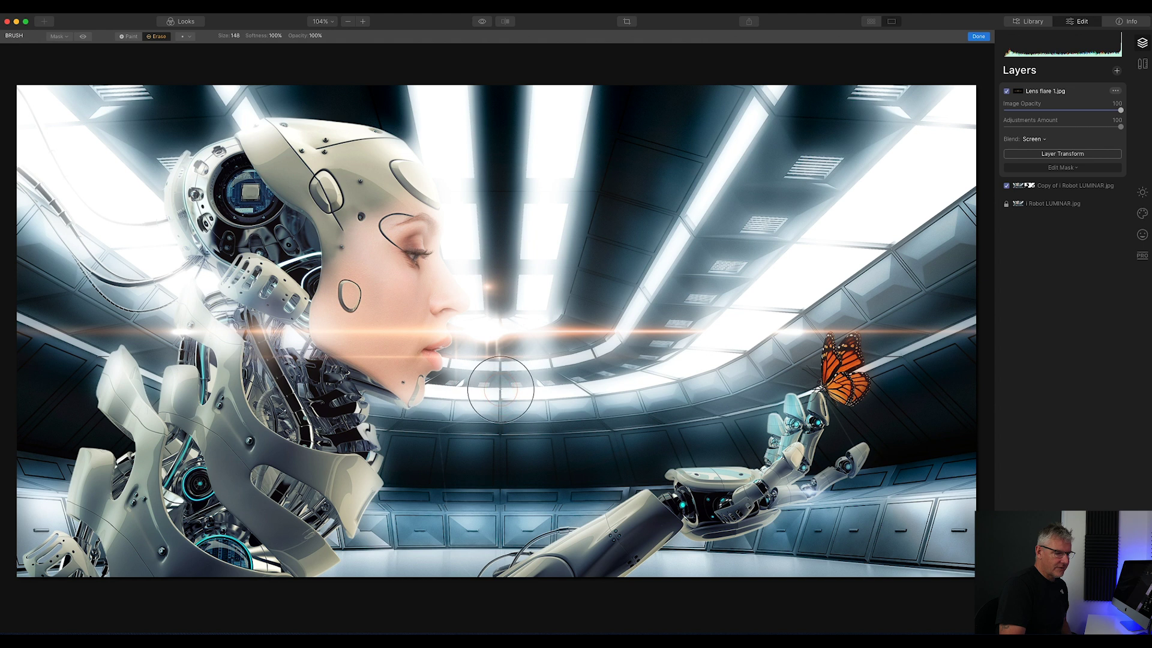
Move the lens flare layer down so its centre sits beside the robot's chin and its streak passes the raised fingertip.
click(1073, 157)
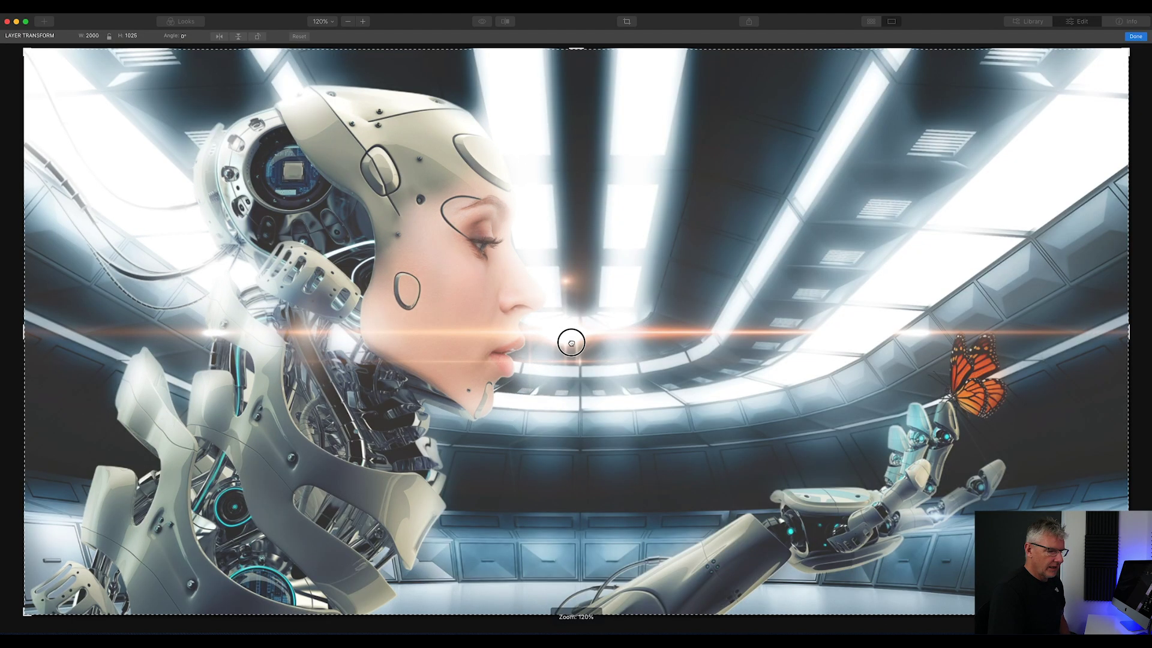
drag(571, 343, 567, 406)
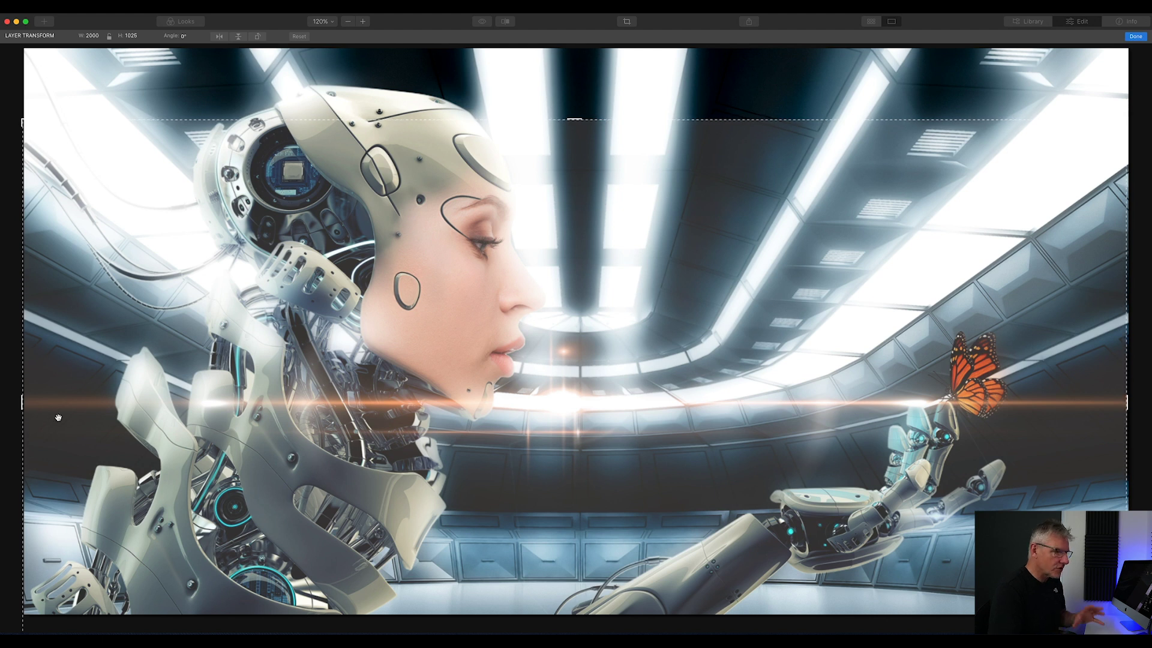
drag(565, 406, 580, 407)
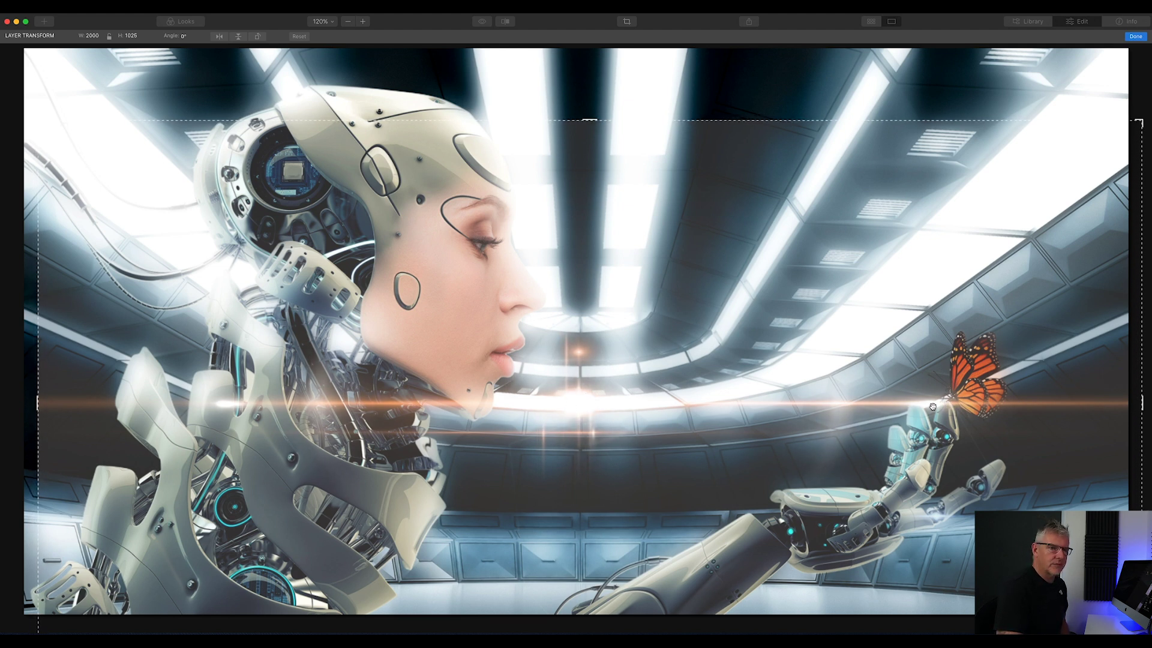
click(1136, 36)
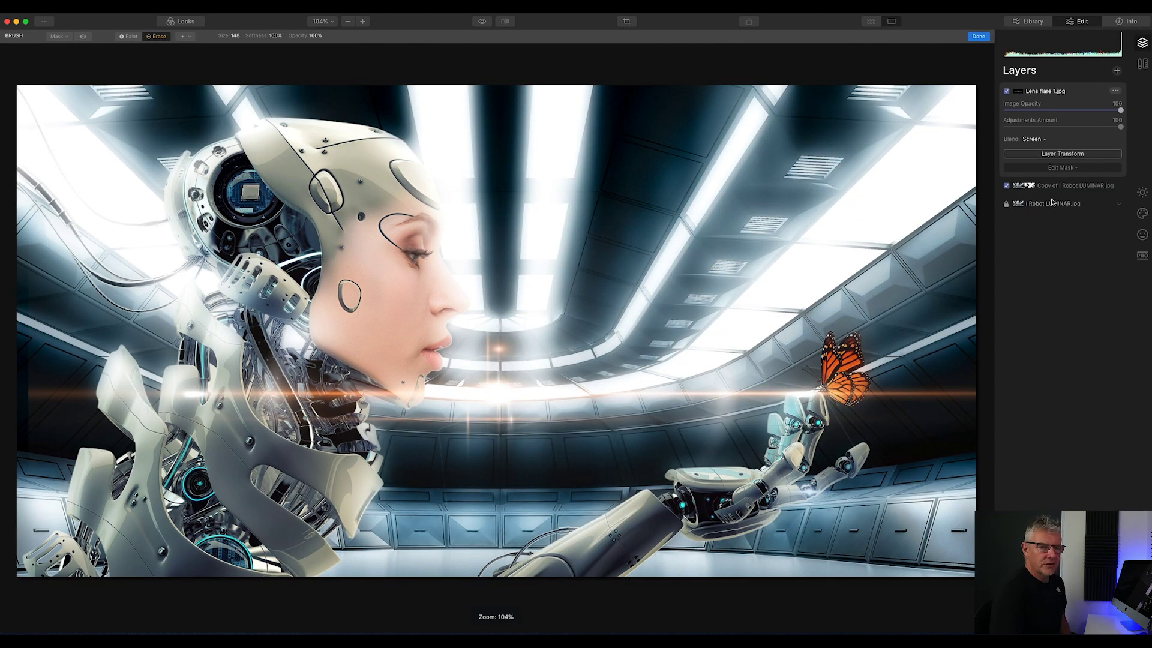
Brush a mask on the lens flare layer with a size 244 eraser, fading the streak's ends at both image edges.
click(1069, 168)
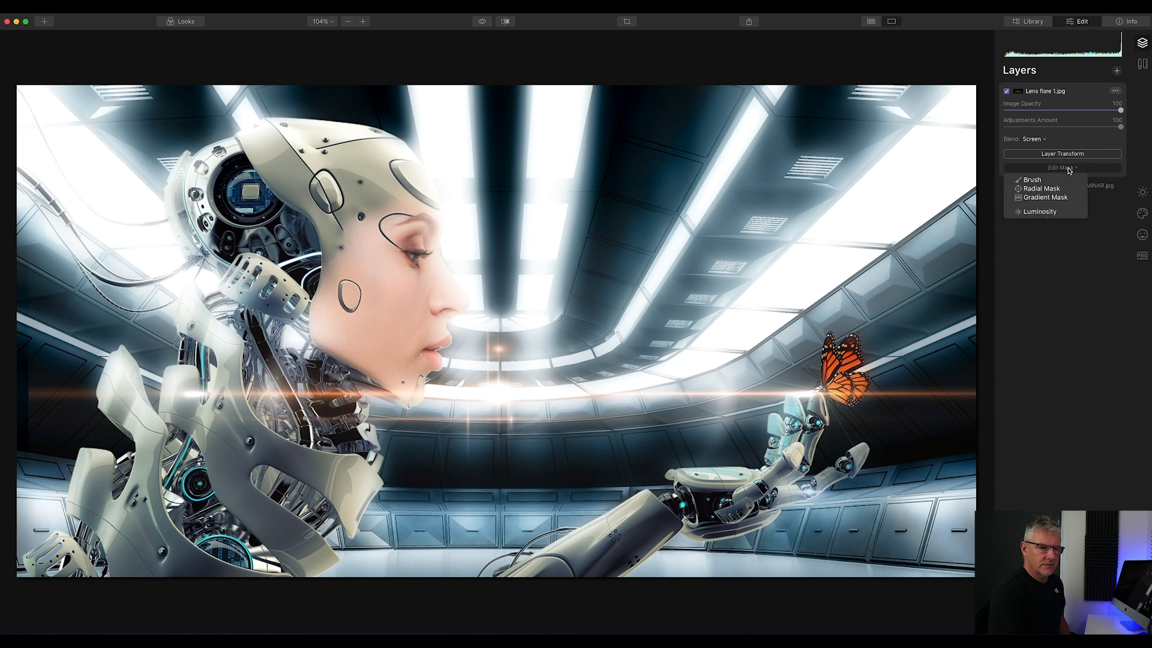
click(1048, 180)
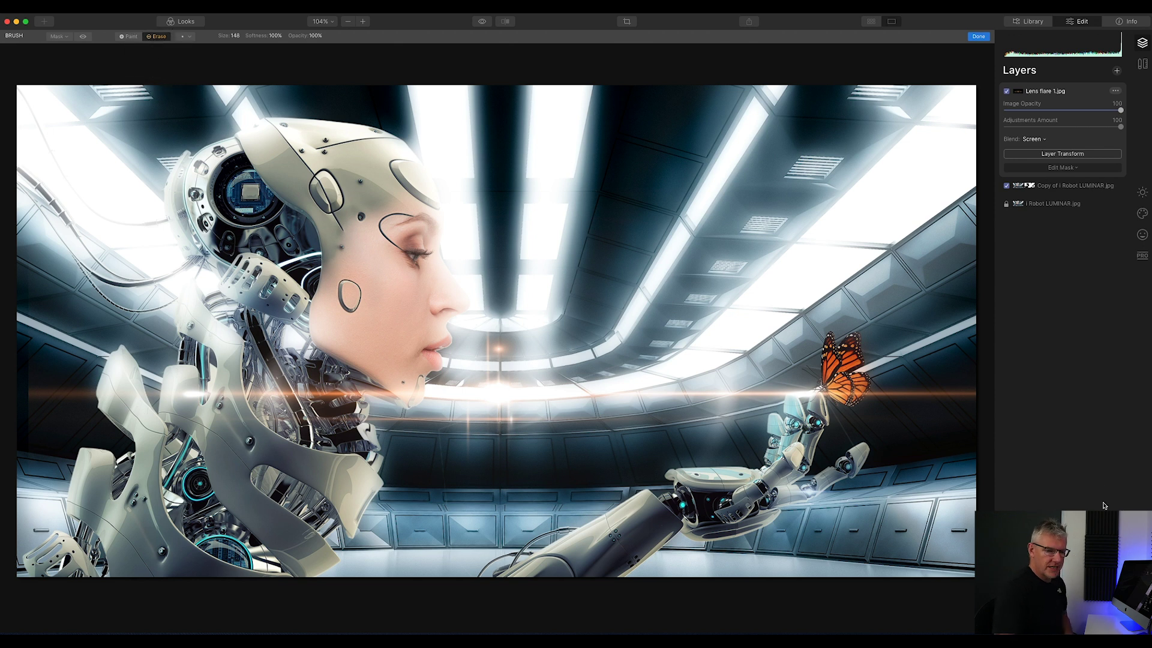
key(bracketright)
key(bracketright)
key(bracketright)
key(bracketright)
key(bracketright)
key(bracketright)
key(bracketright)
key(bracketright)
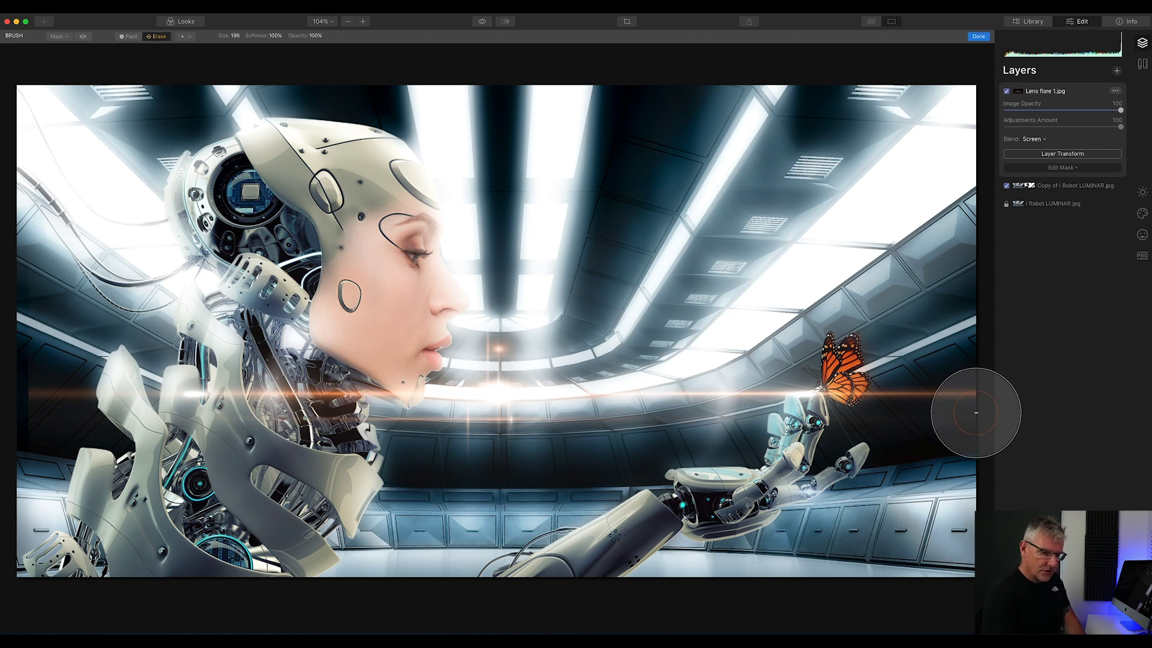
click(973, 393)
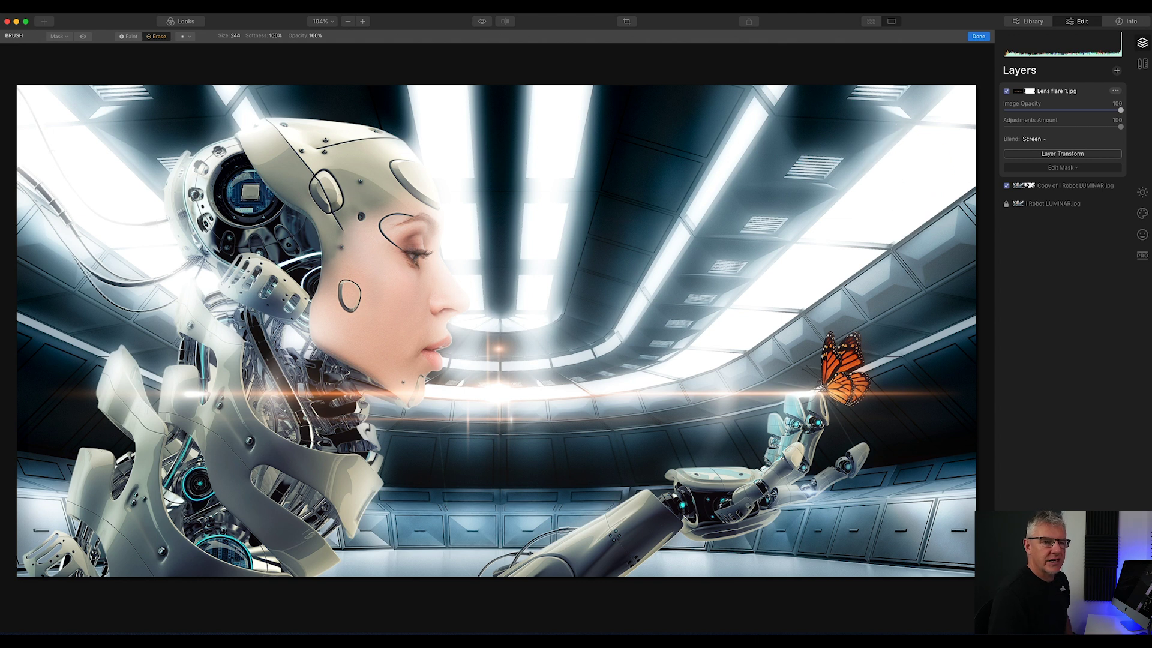
Add Blue Flare 3.png as a new image layer and set its blend mode to Screen.
click(1117, 72)
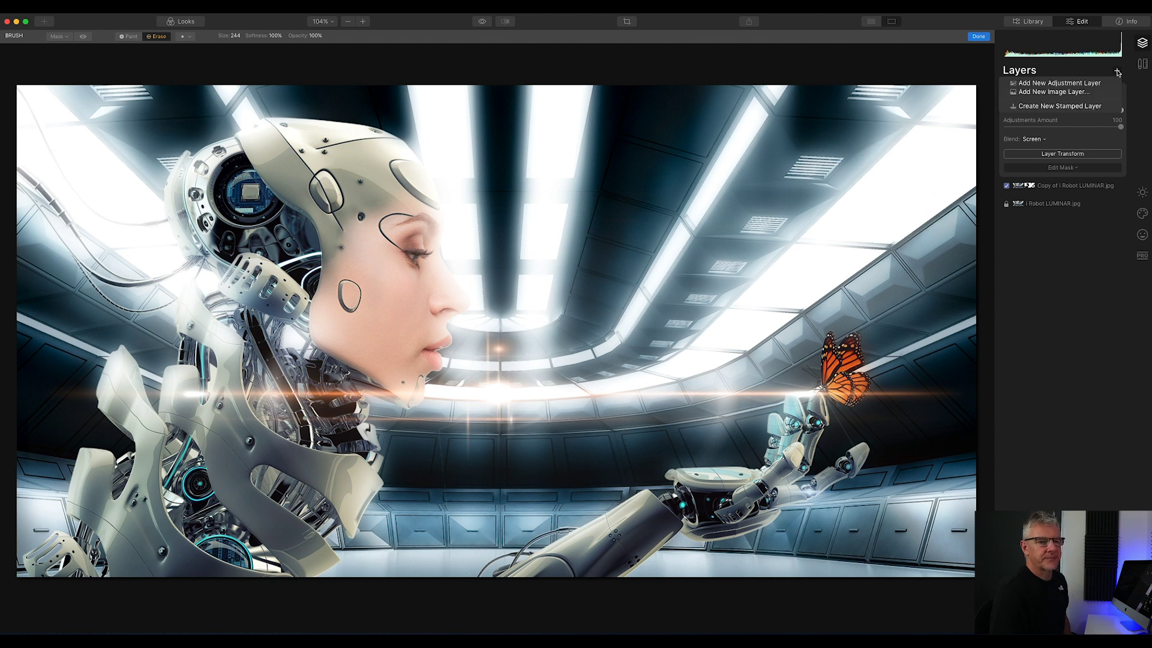
click(1091, 93)
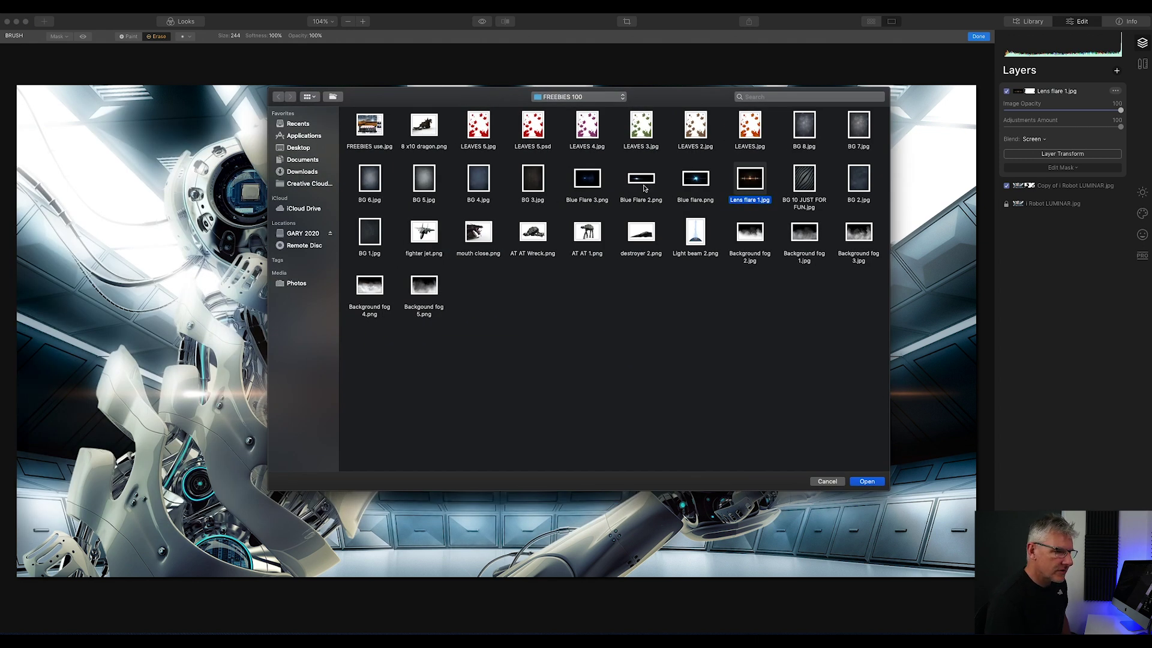
click(588, 181)
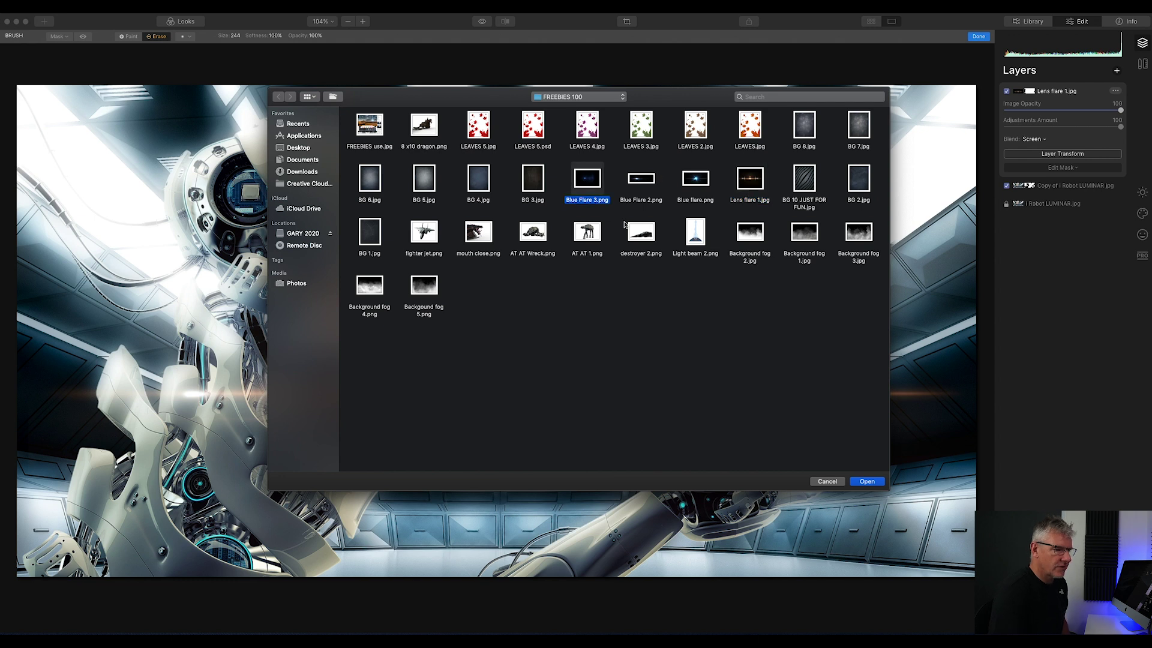
click(869, 482)
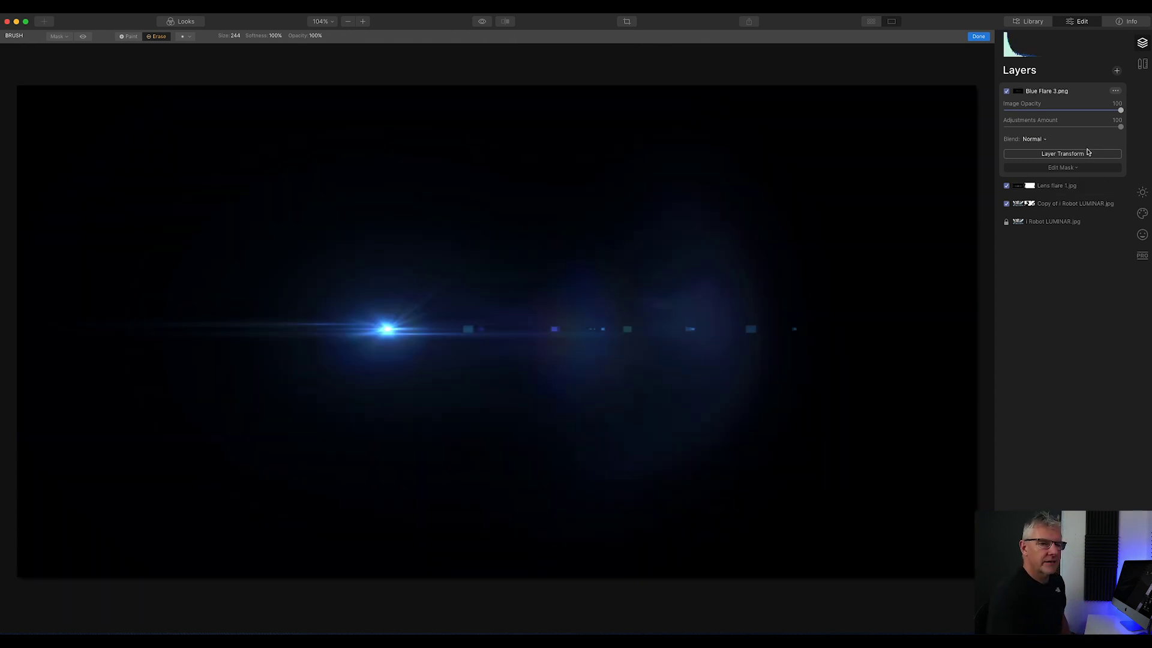
click(1045, 141)
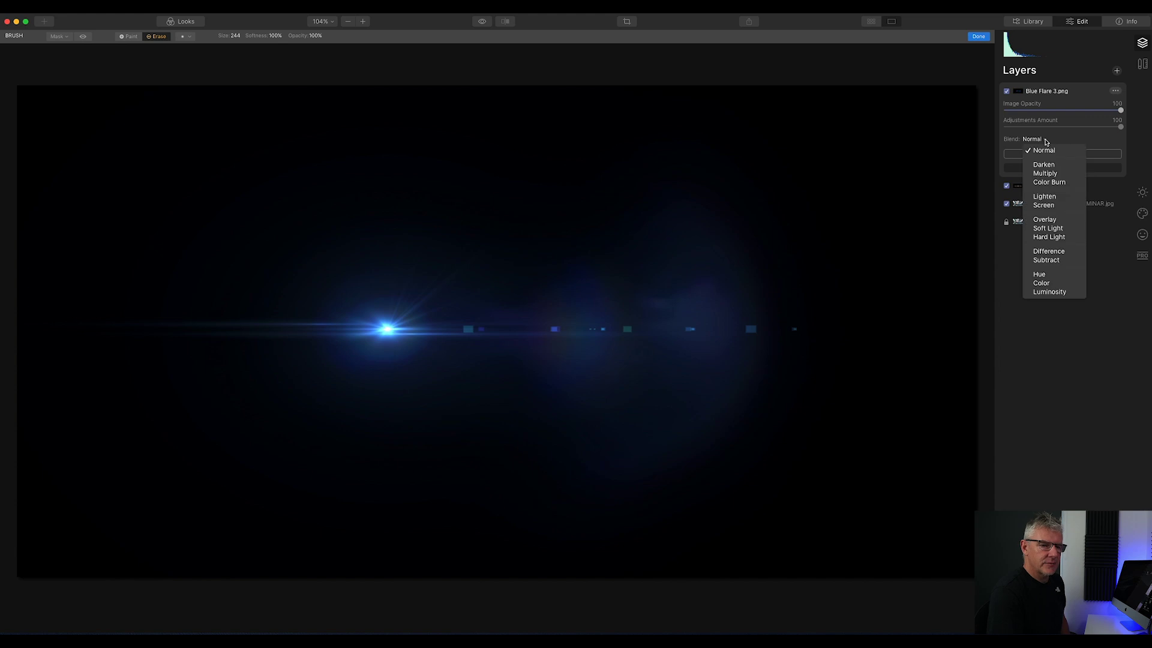
click(1043, 206)
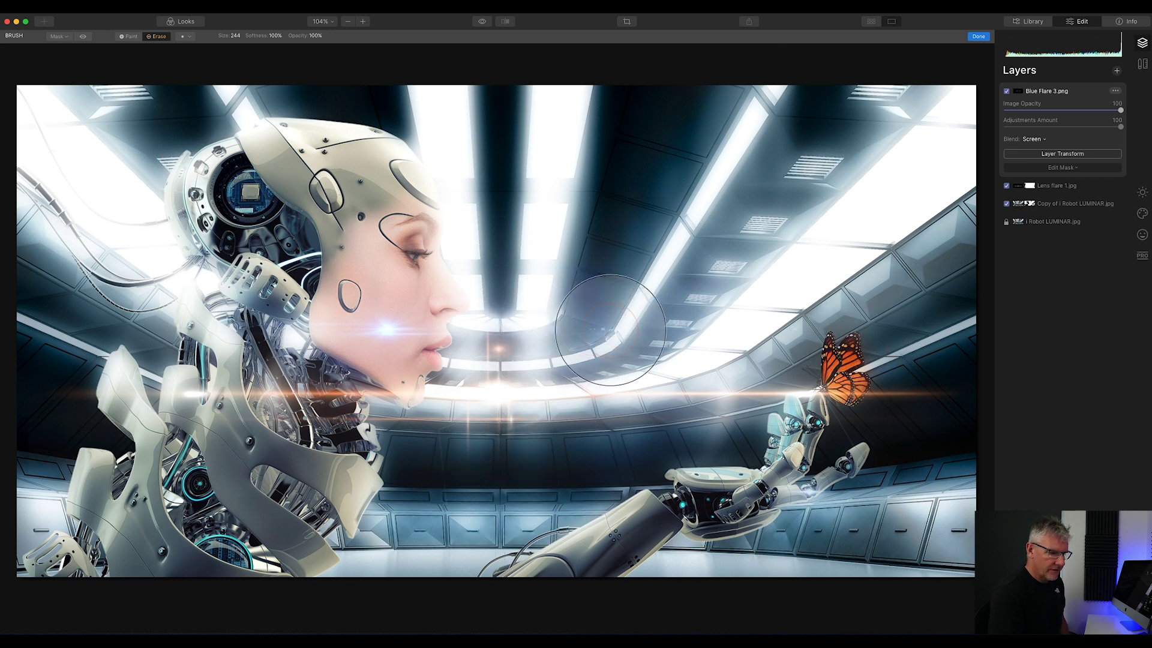
Scale the blue flare layer proportionally to 629 × 322 and centre its light on the round blue lamp in the robot's chest.
click(1080, 156)
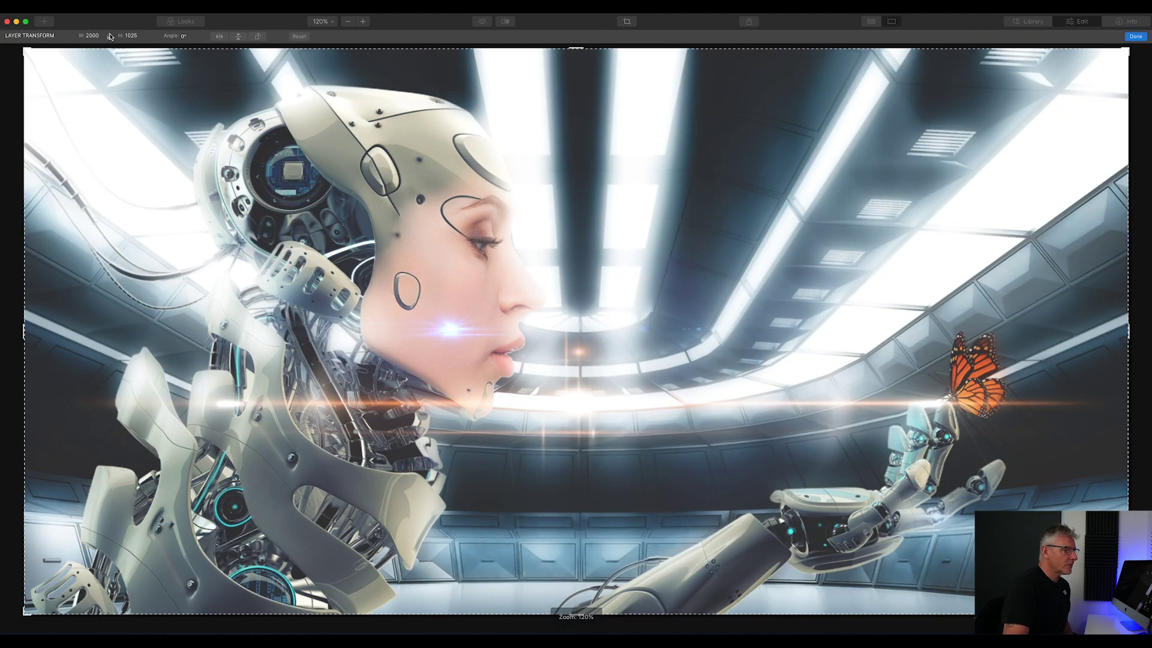
click(110, 37)
drag(25, 50, 893, 473)
drag(967, 553, 248, 515)
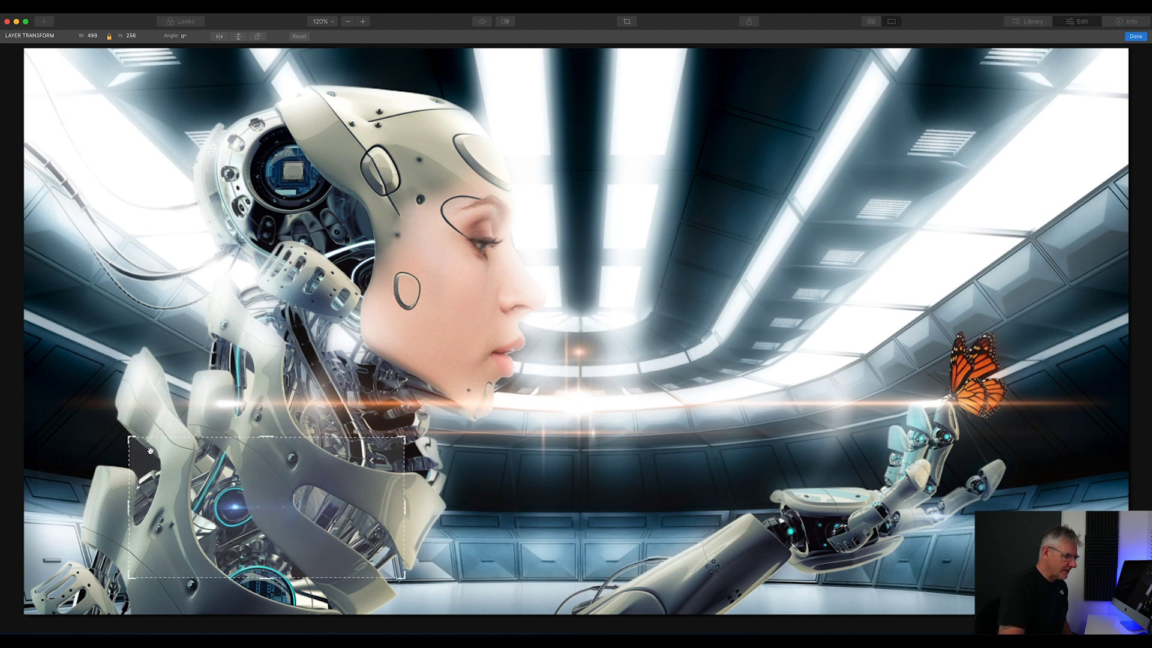
drag(130, 438, 109, 432)
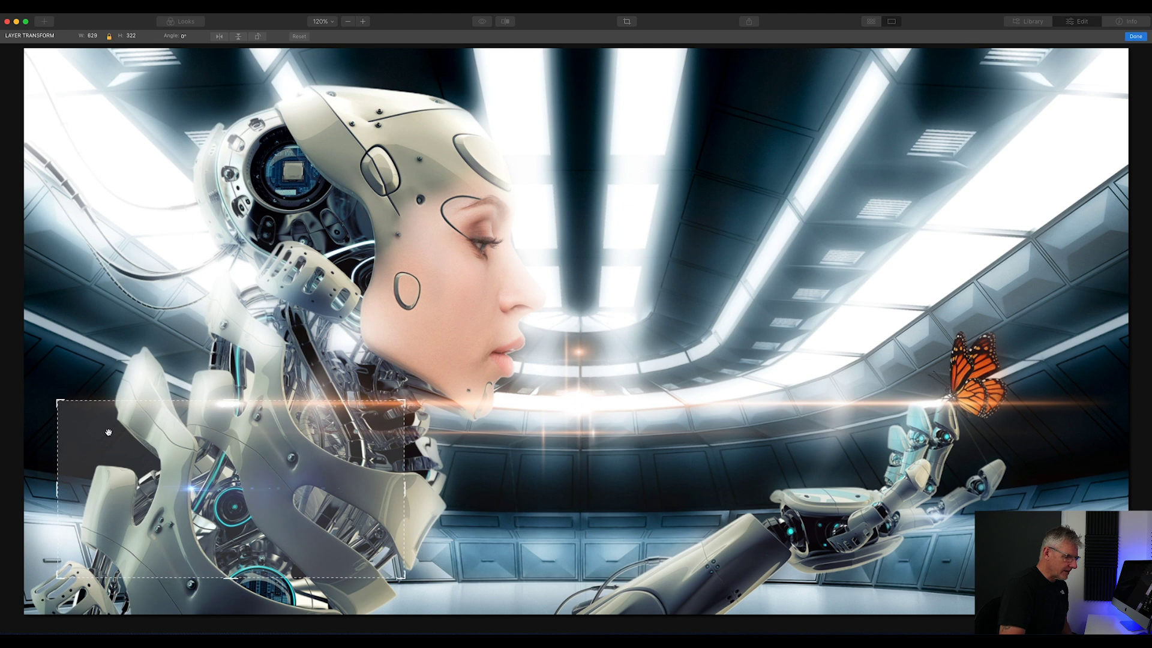
drag(265, 533, 309, 551)
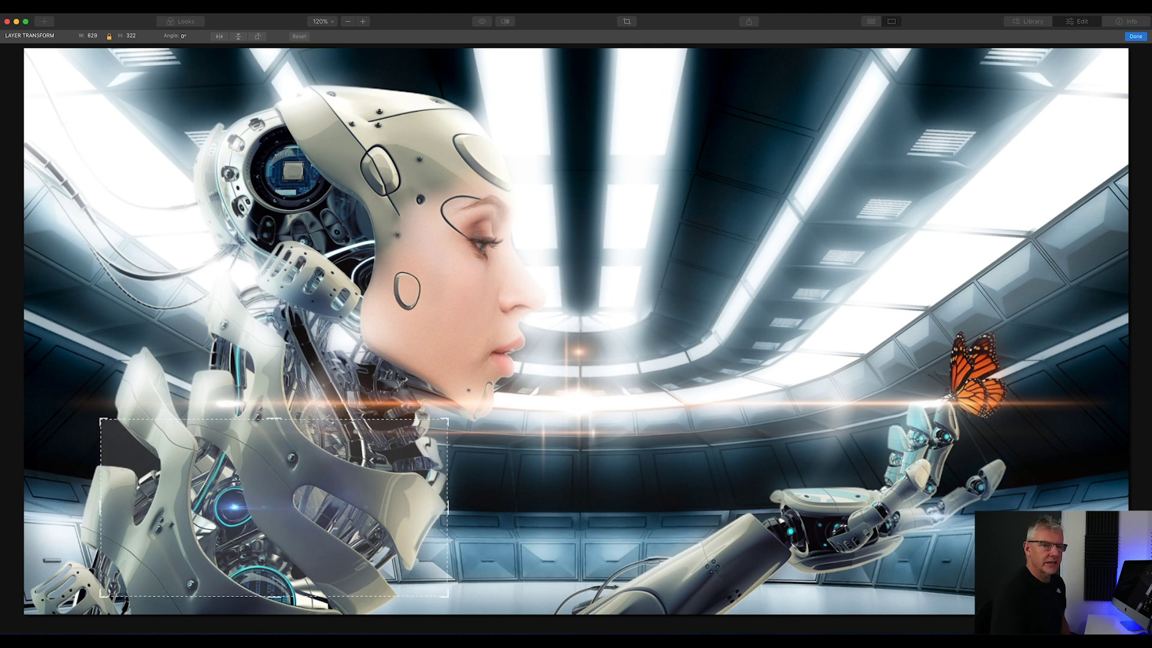
click(1137, 37)
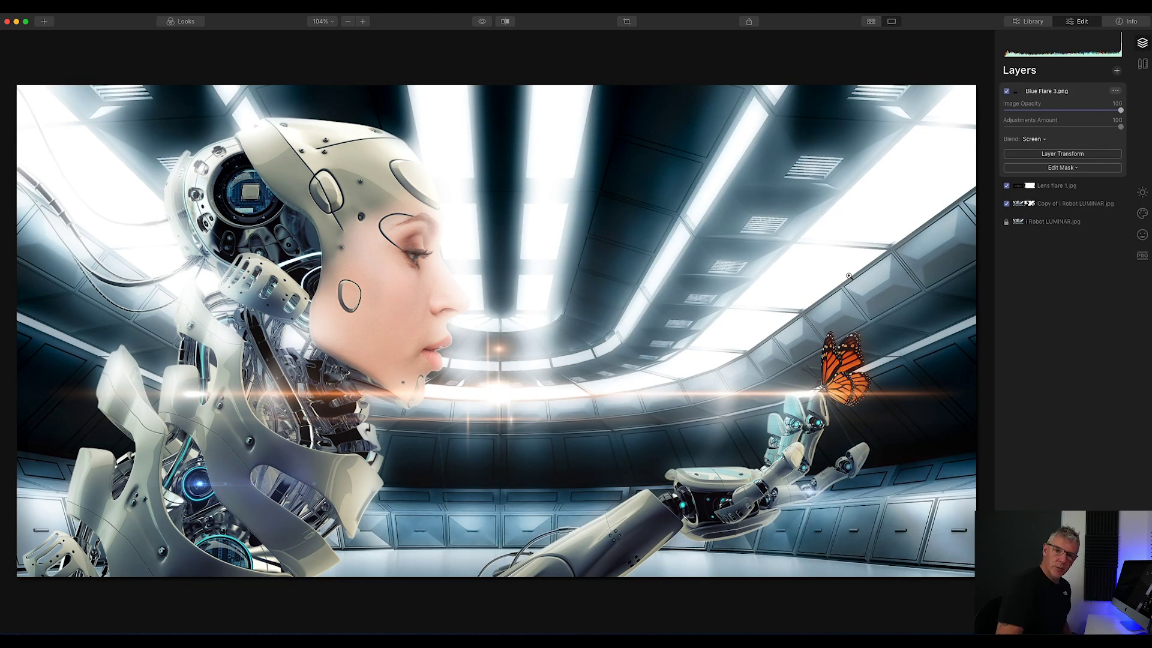
Duplicate the blue flare layer, then scale the copy to 579 × 296 and place it on the mechanism inside the robot's head.
click(1115, 92)
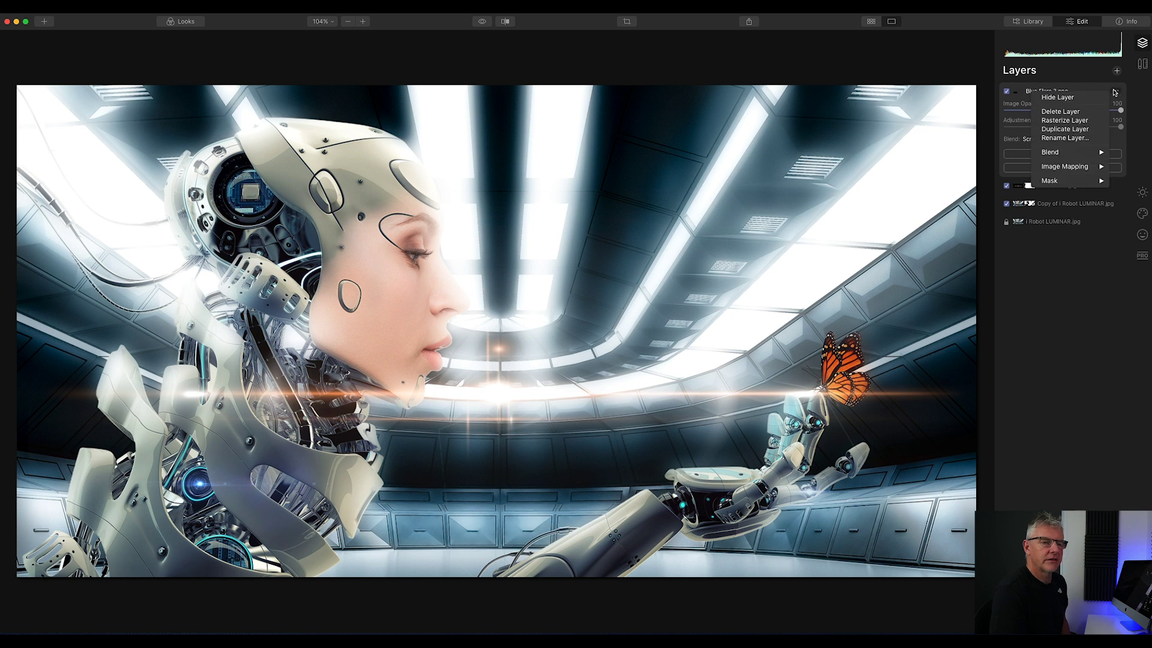
click(1066, 129)
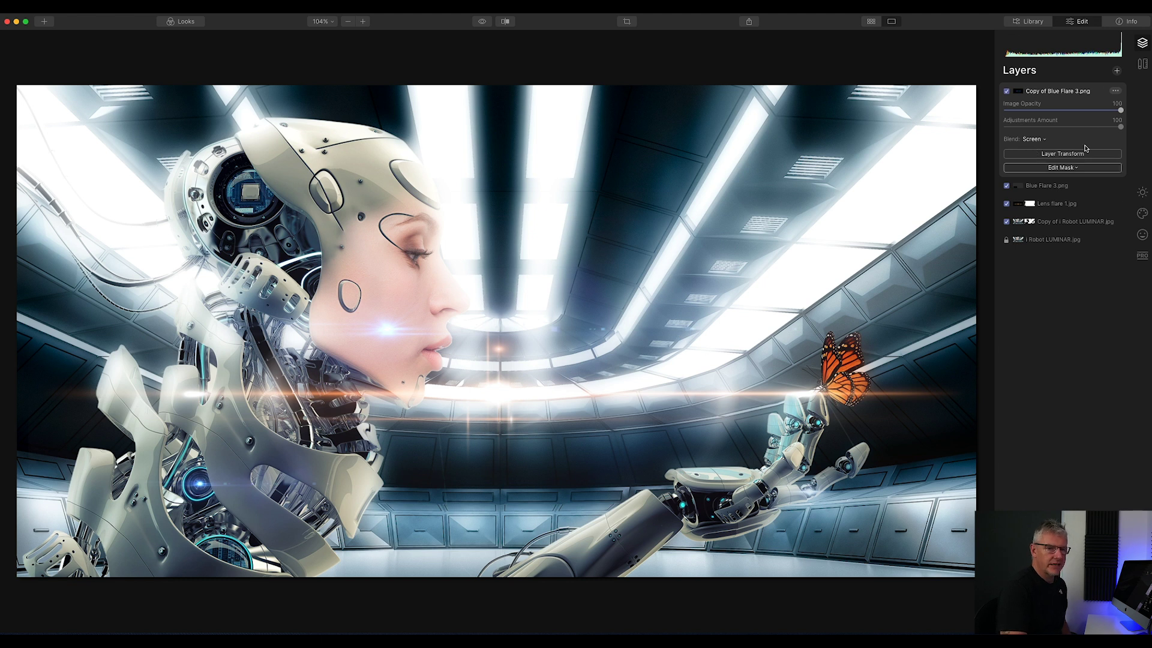
click(1067, 155)
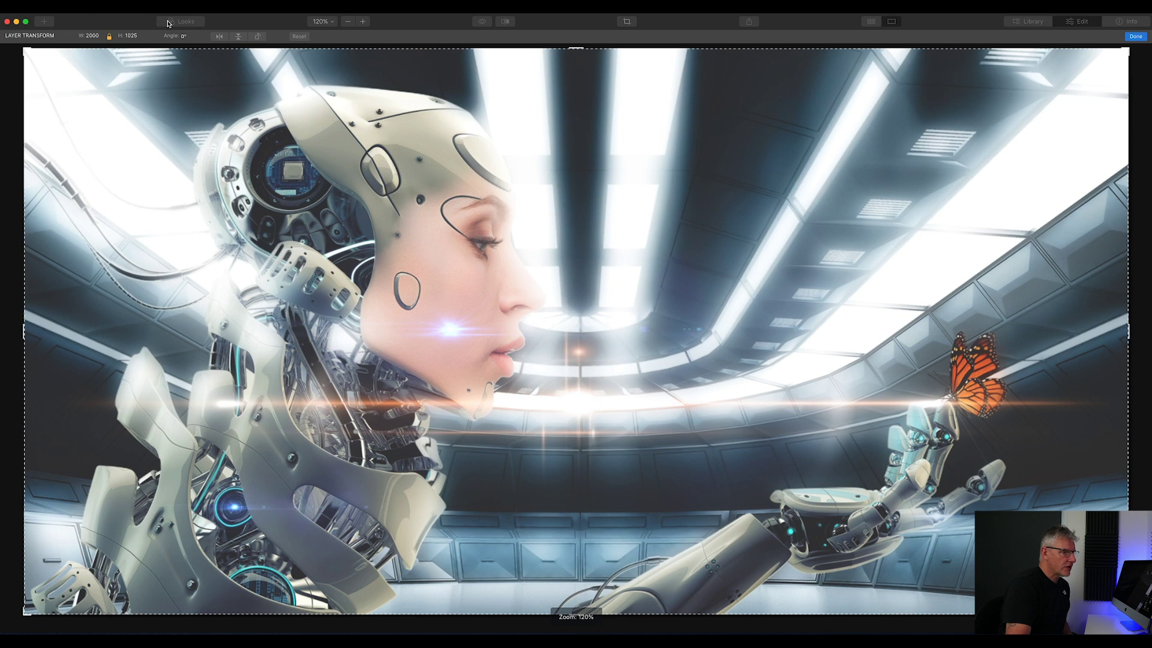
click(109, 37)
drag(24, 49, 827, 419)
drag(969, 579, 384, 281)
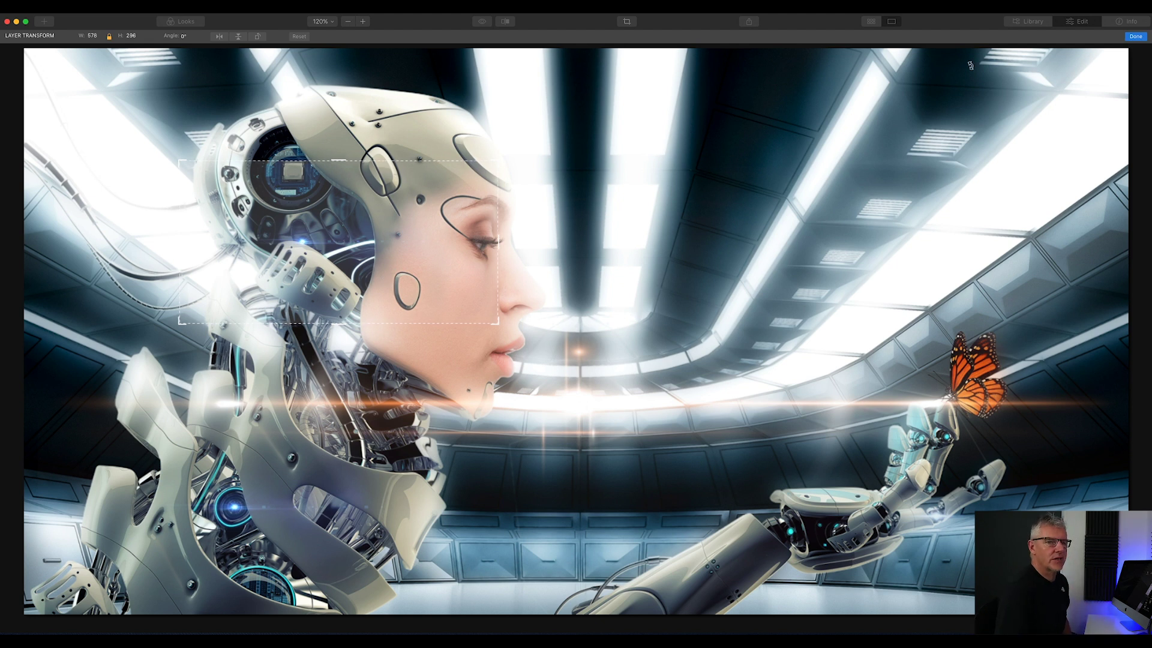
click(1136, 36)
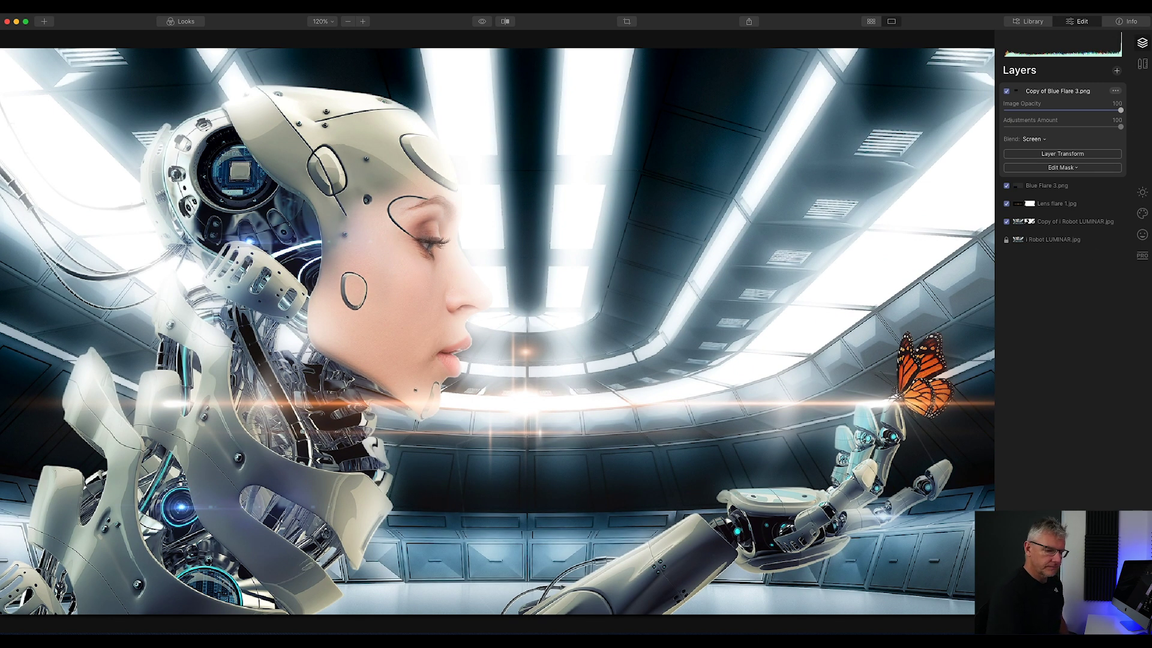
Add Blue flare.png from the FREEBIES 100 folder as a new image layer.
click(1118, 72)
click(1090, 93)
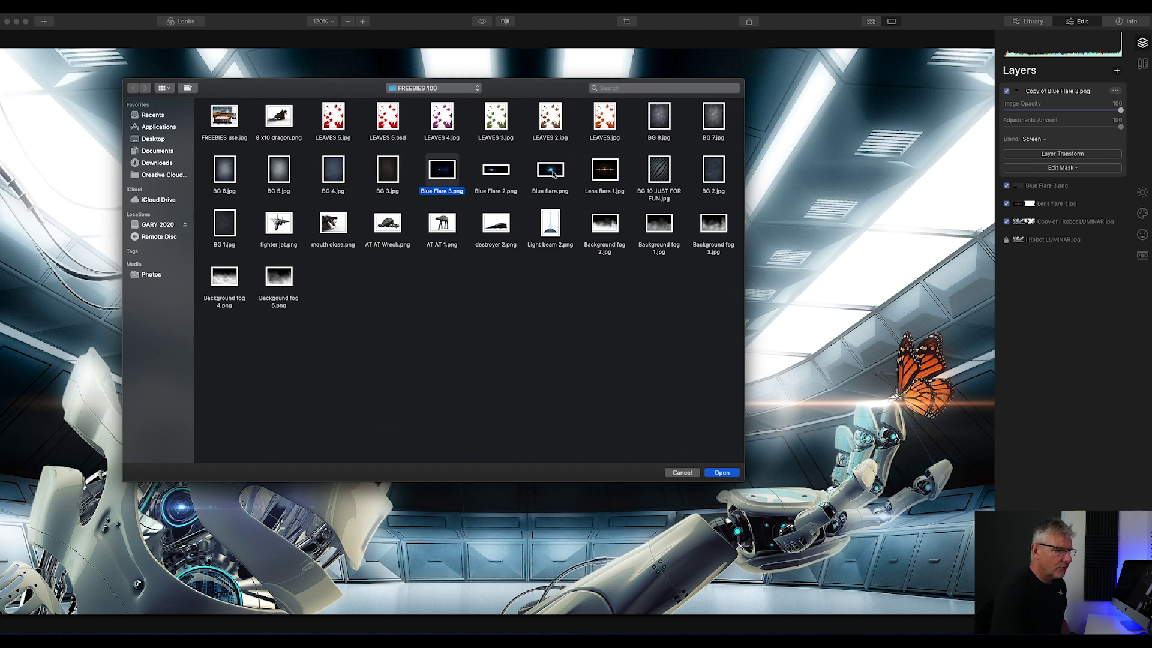
click(552, 174)
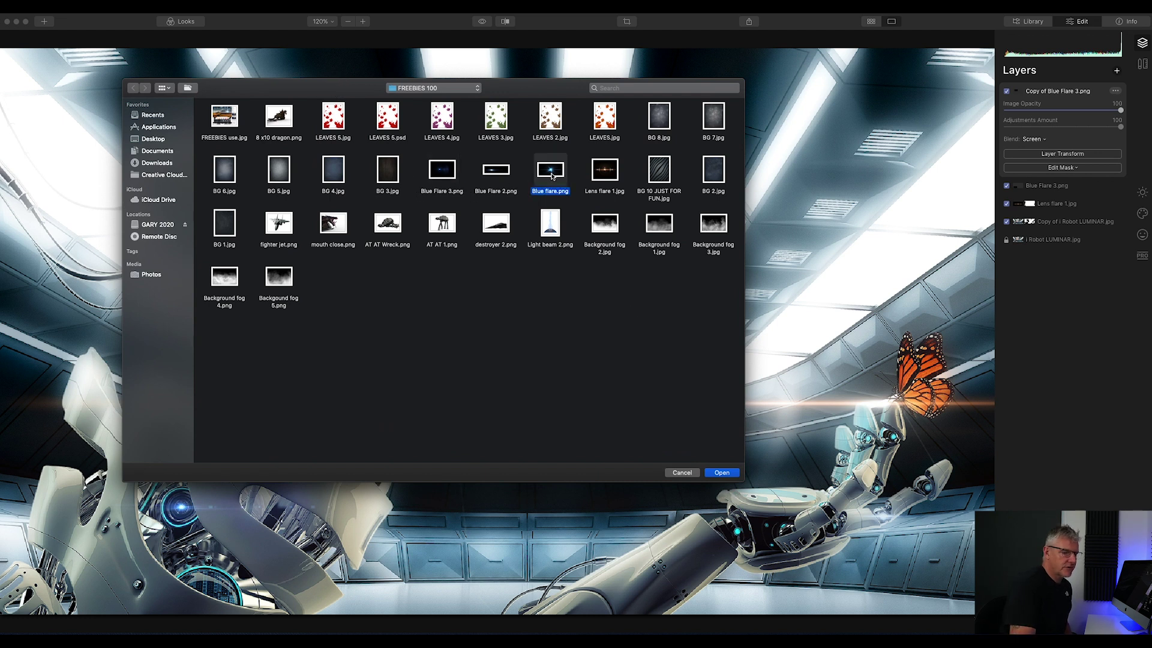
click(725, 475)
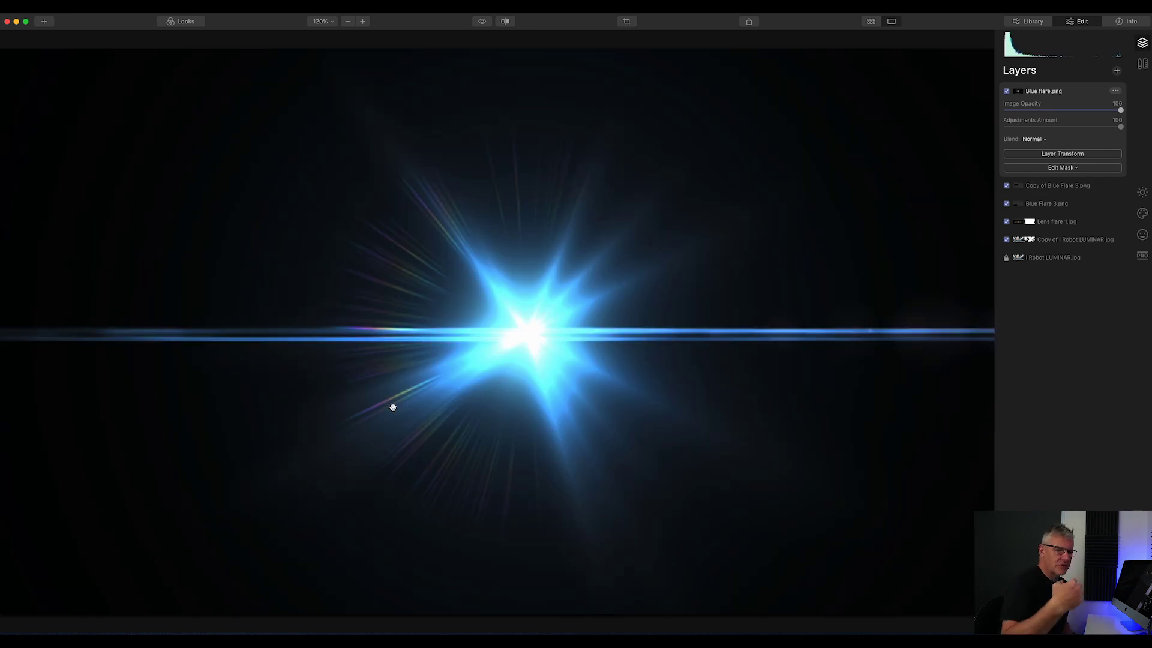
Set the new flare layer's blend mode to Screen and fit it at 107 × 55 over the finger joint below the butterfly.
click(1045, 141)
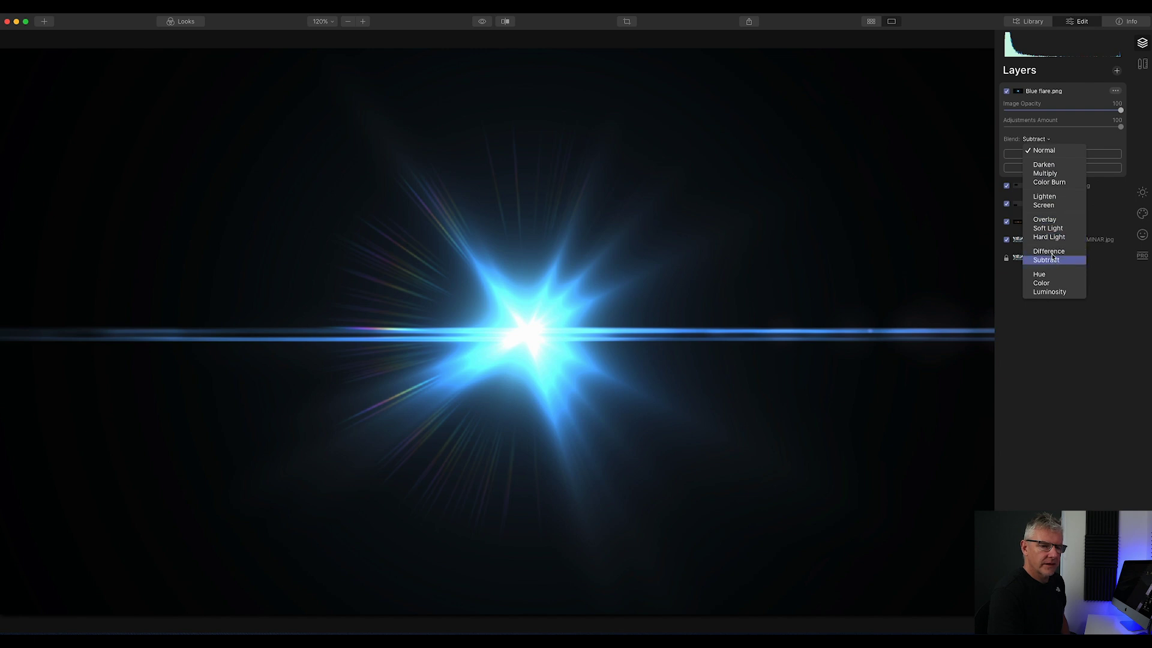
click(1044, 205)
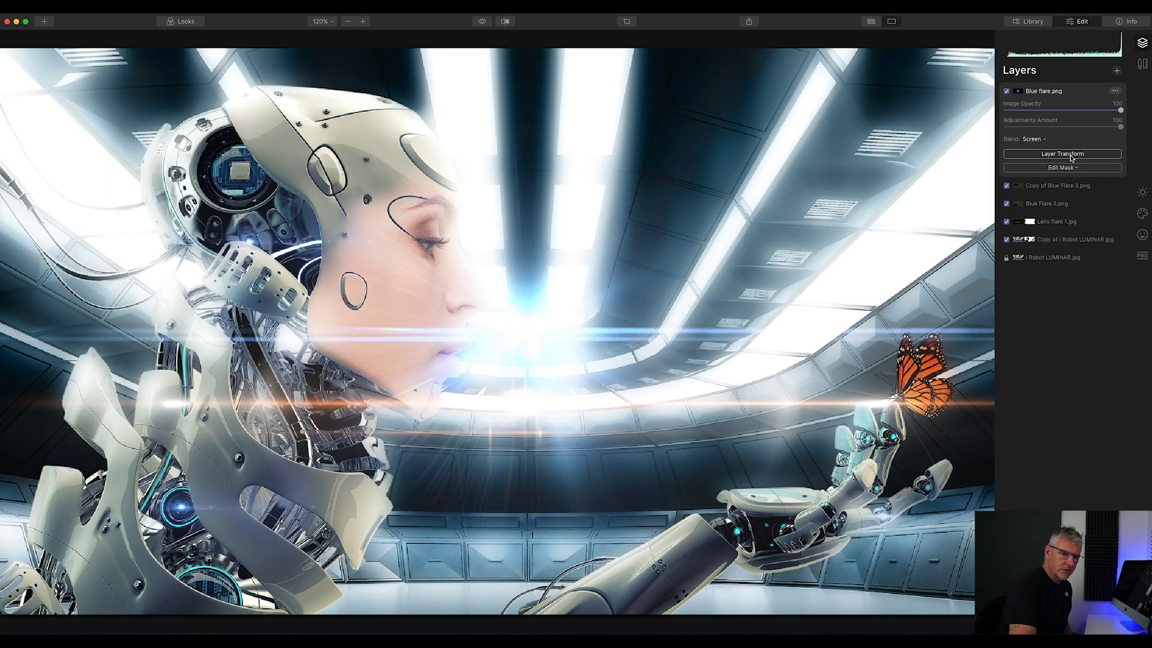
click(1071, 156)
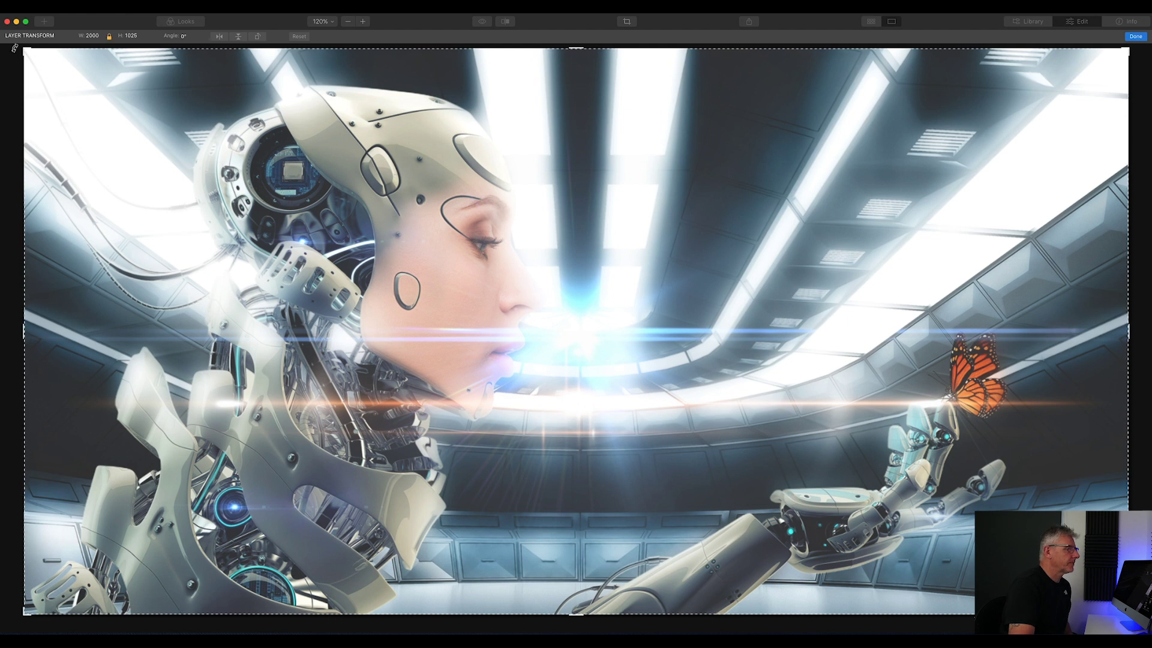
drag(24, 50, 677, 384)
drag(734, 350, 1049, 376)
drag(1079, 583, 893, 441)
drag(941, 390, 946, 440)
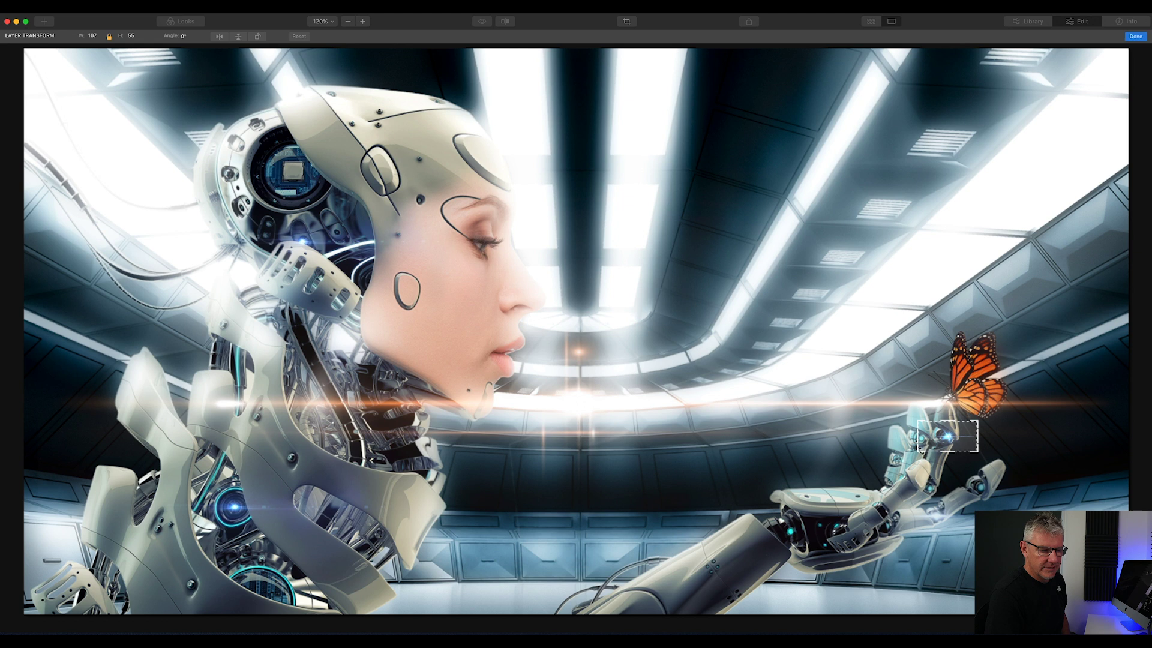
drag(903, 461, 952, 447)
click(1136, 36)
Duplicate the Blue flare.png layer, then scale the copy to 249 × 128 and place its light on the robot's wrist joint.
click(1116, 92)
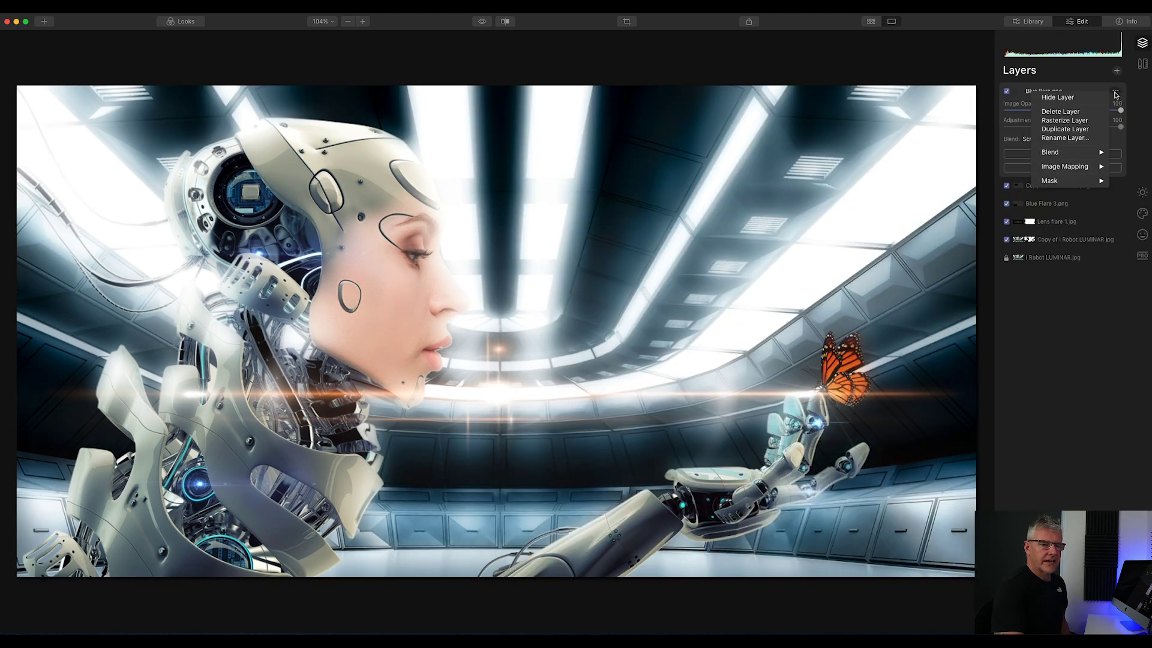
click(1082, 130)
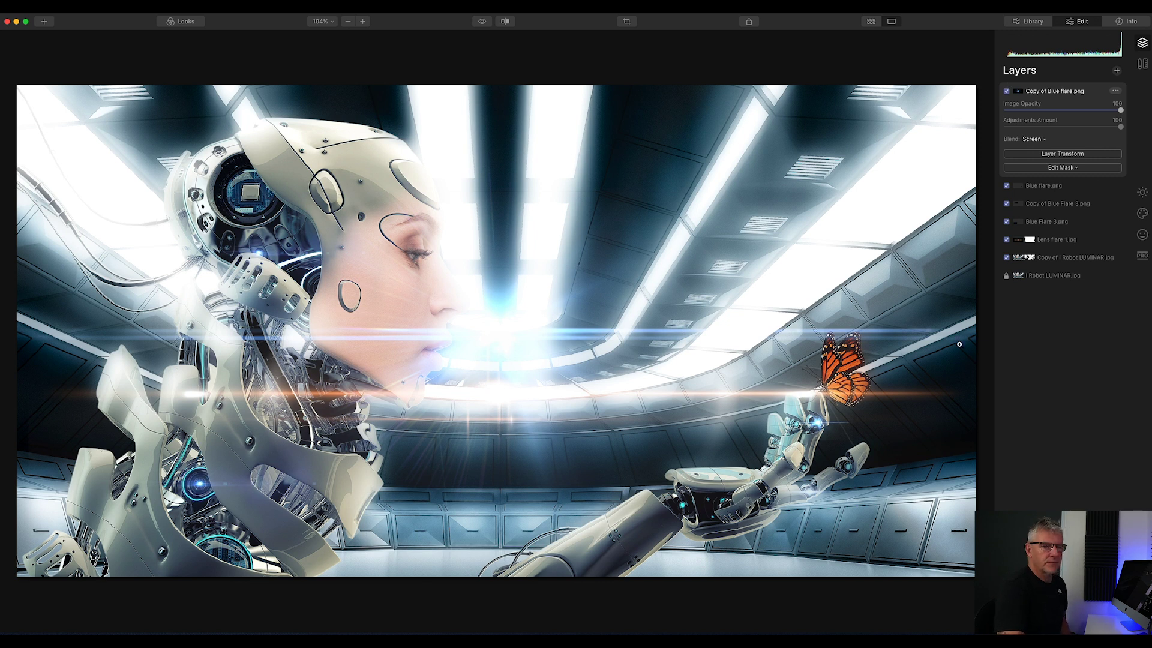
click(1063, 154)
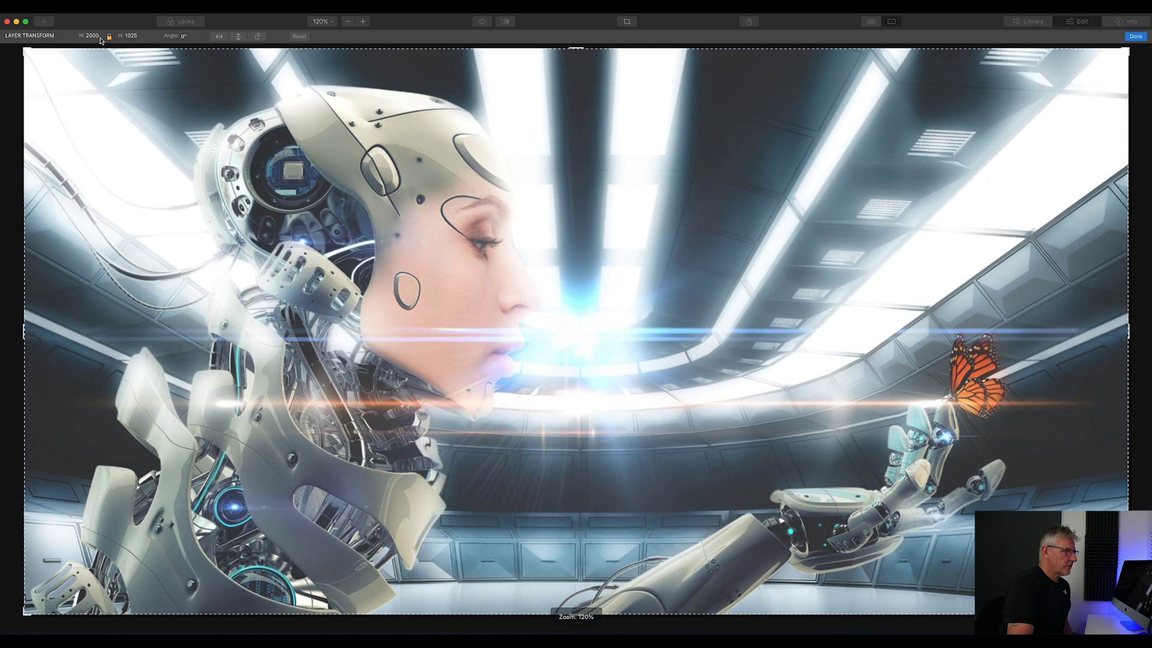
drag(25, 49, 1020, 489)
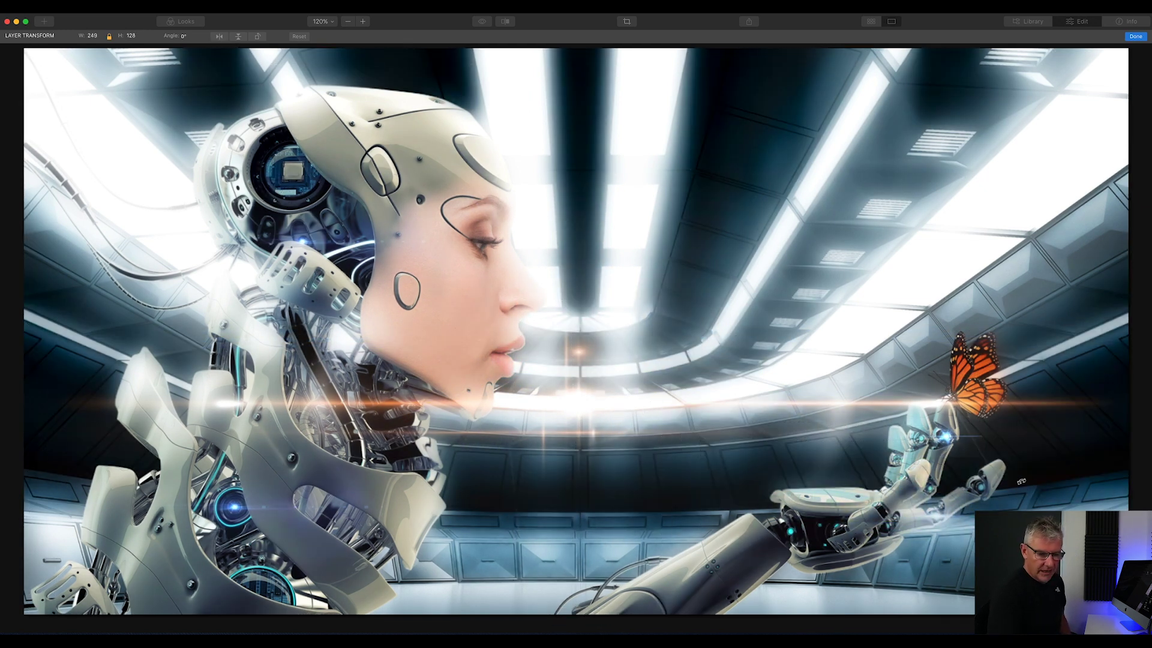
drag(1108, 540, 809, 548)
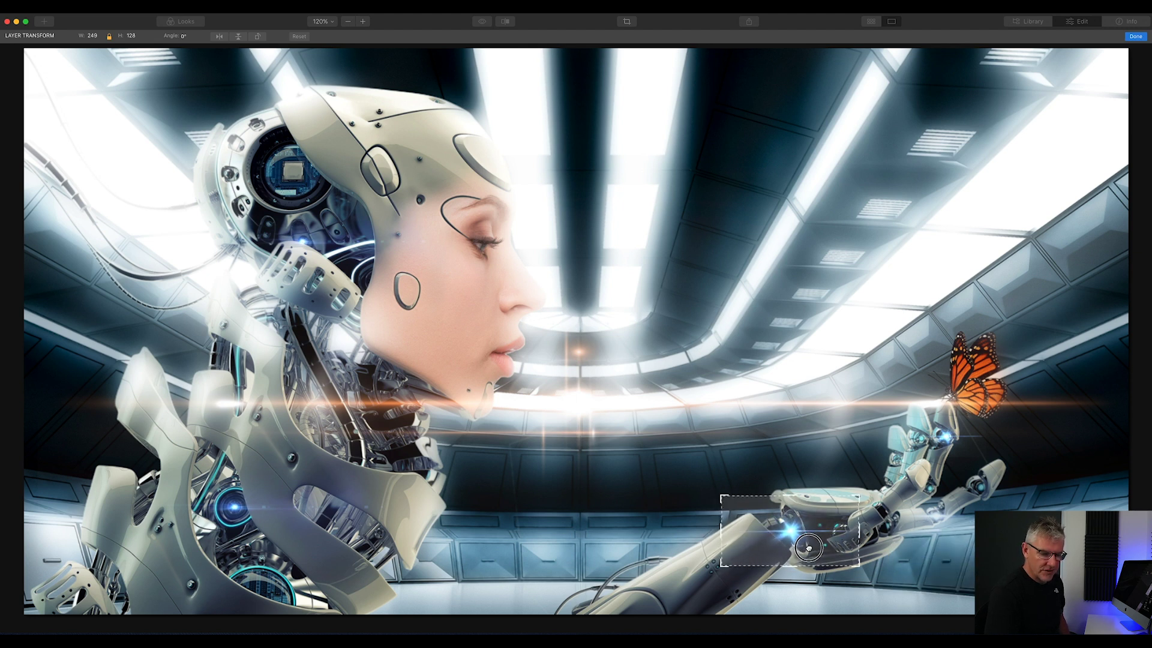
click(1136, 36)
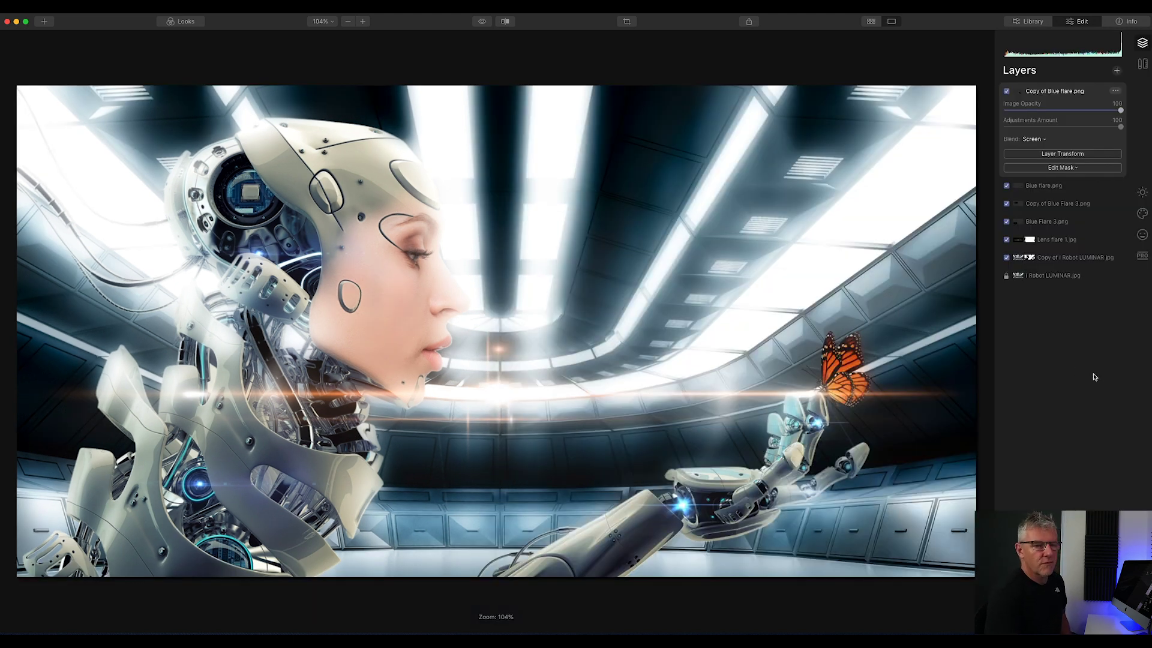
Set the Hue Shift of the wrist flare copy to 2 in the advanced Color adjustments.
click(1143, 192)
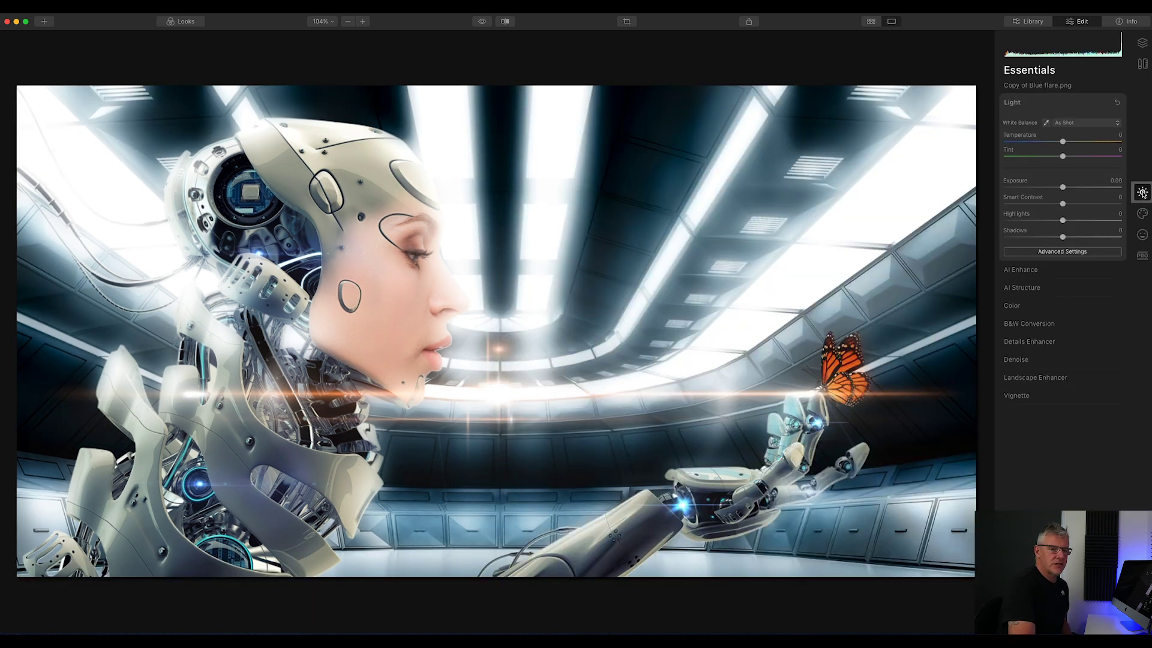
click(1013, 306)
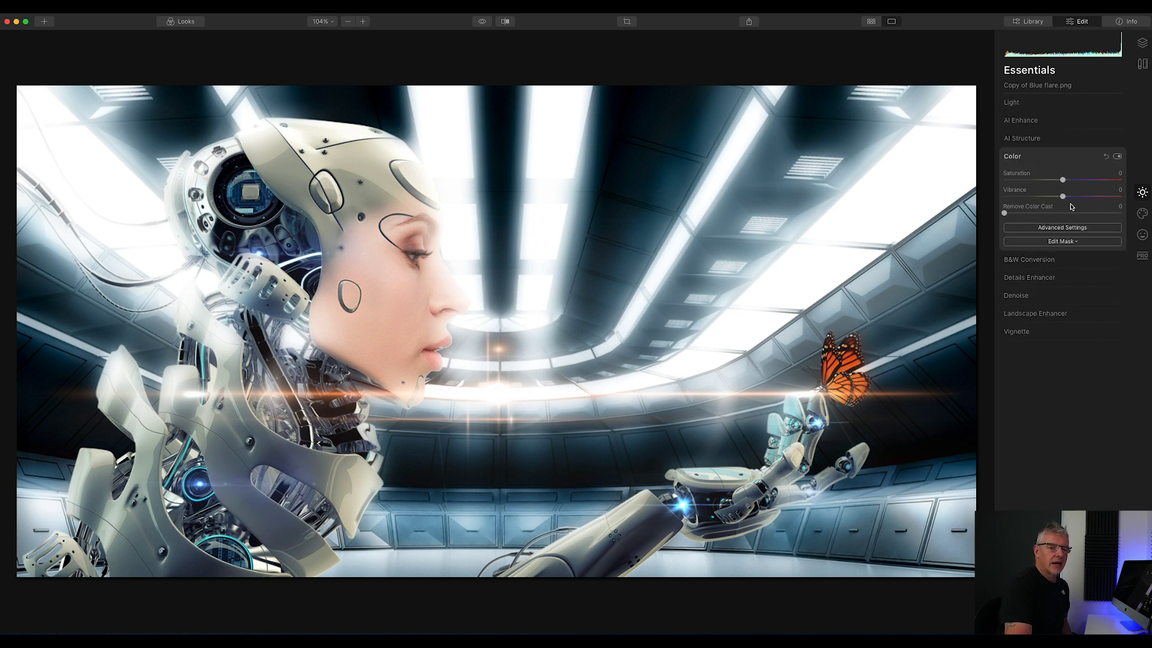
click(1059, 229)
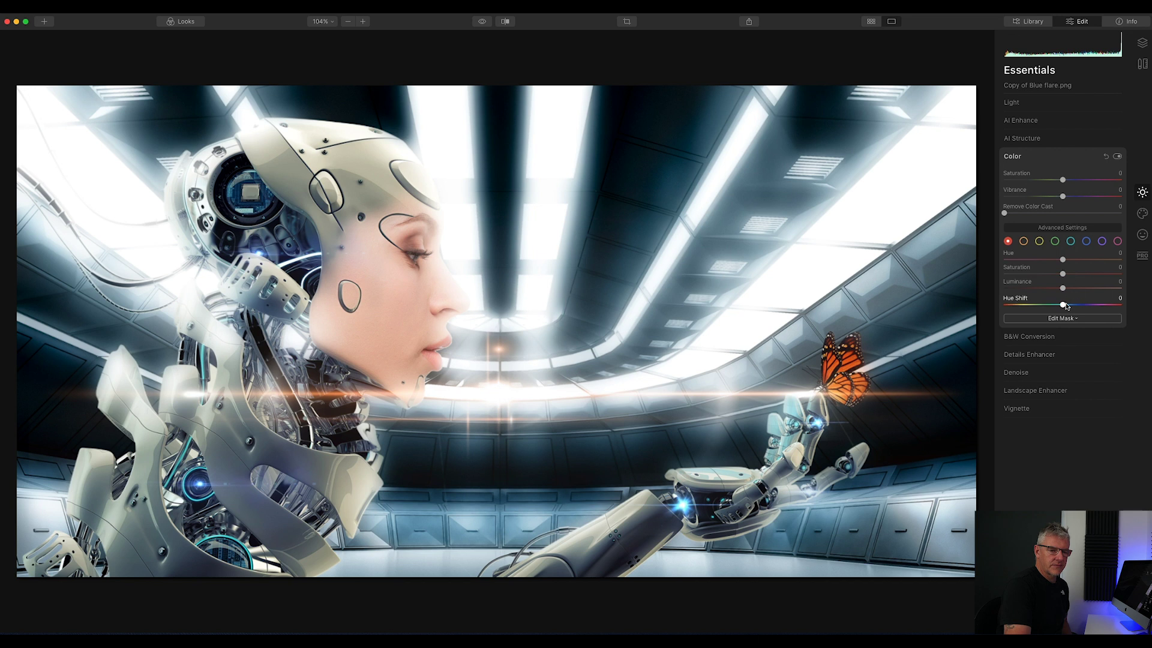
mouse_move(1063, 305)
mouse_down()
mouse_move(1008, 307)
mouse_move(1118, 308)
mouse_move(1065, 308)
mouse_up()
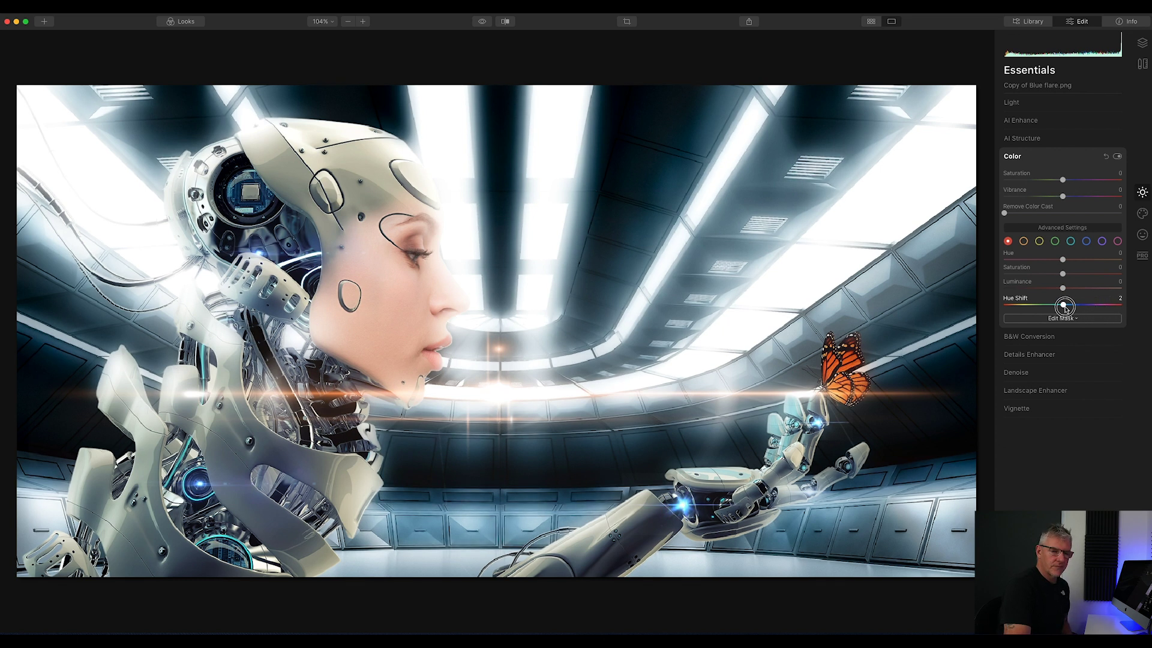